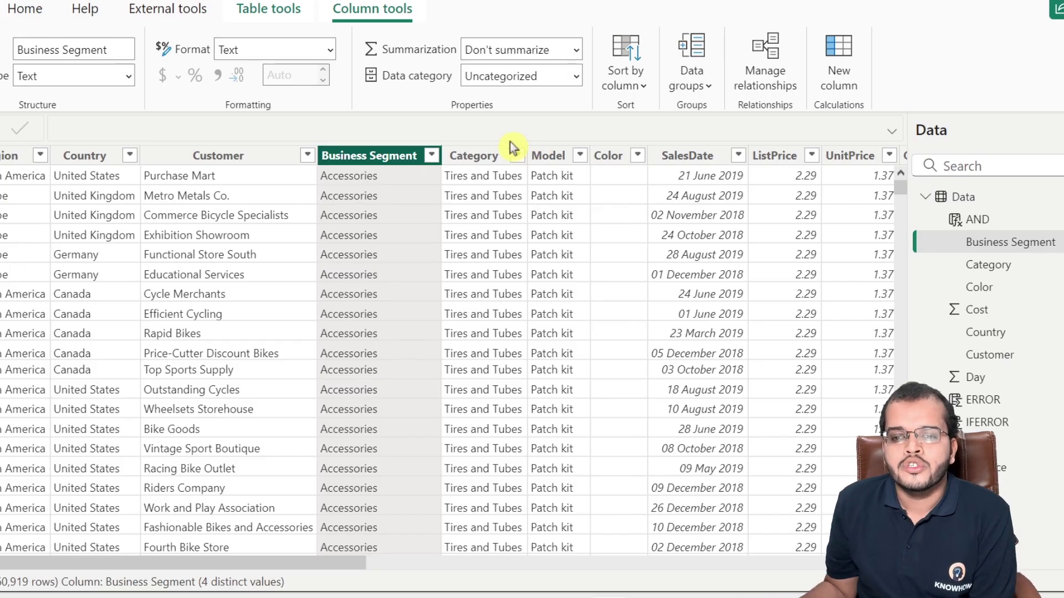
Step: List the Business Segment column's filter values and add a new measure named Bike Sales to the Data table
{"action": "left_click", "coordinate": [432, 157]}
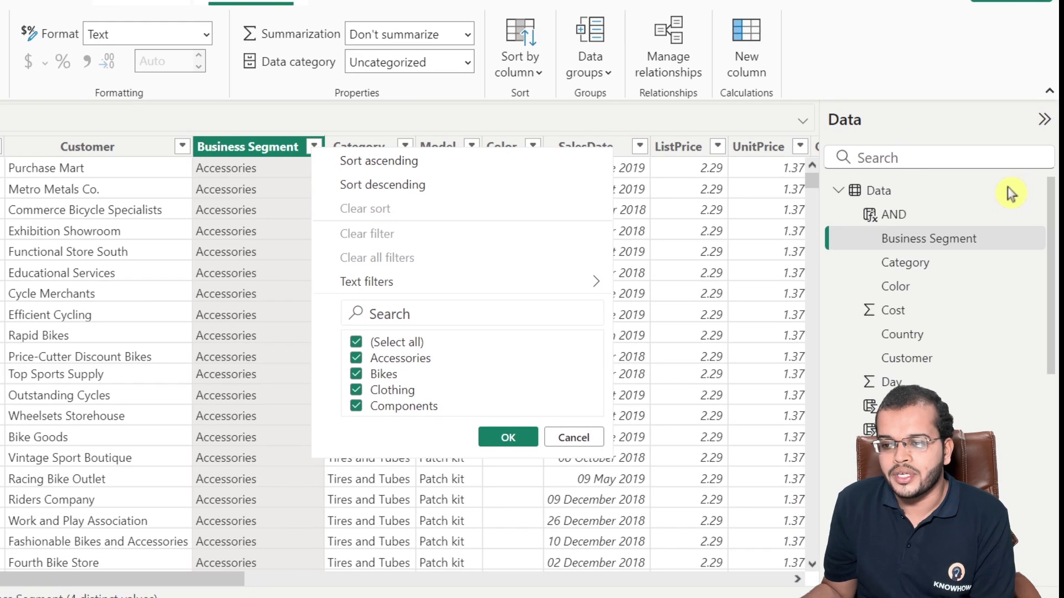
{"action": "left_click", "coordinate": [1018, 191]}
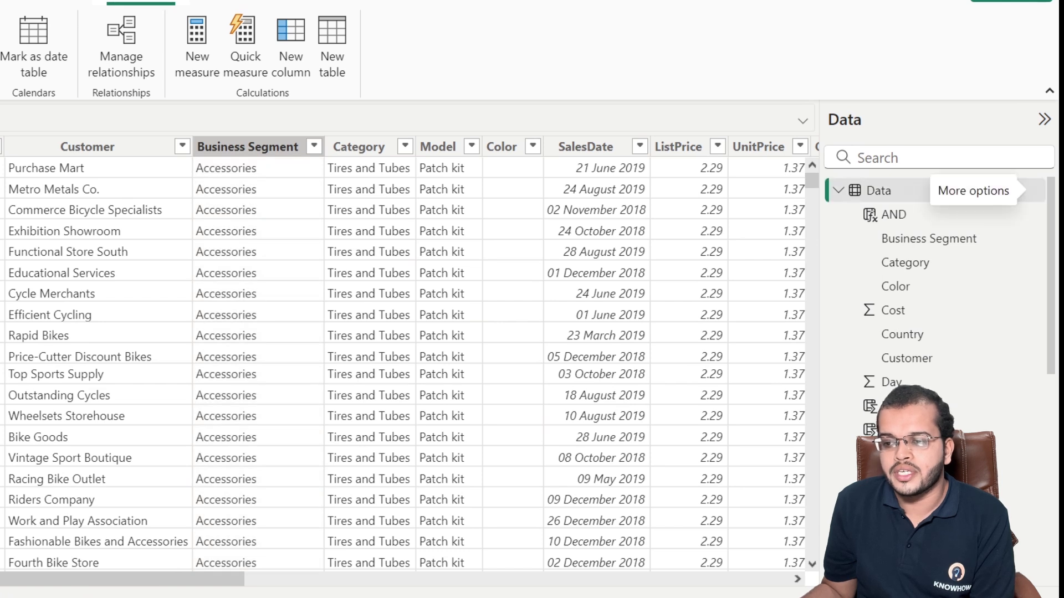
{"action": "left_click", "coordinate": [1037, 191]}
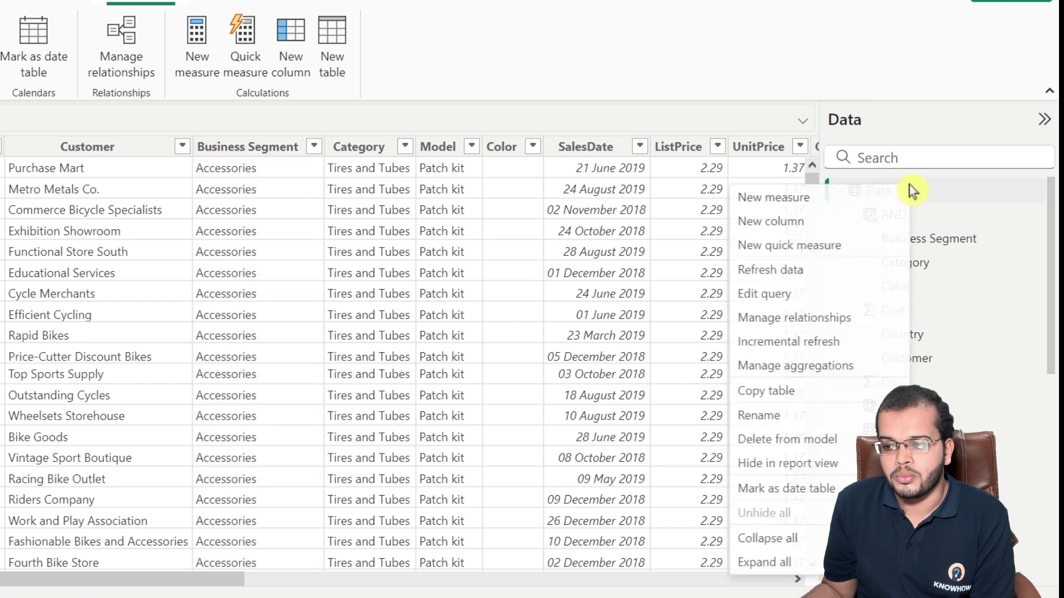
{"action": "left_click", "coordinate": [859, 197]}
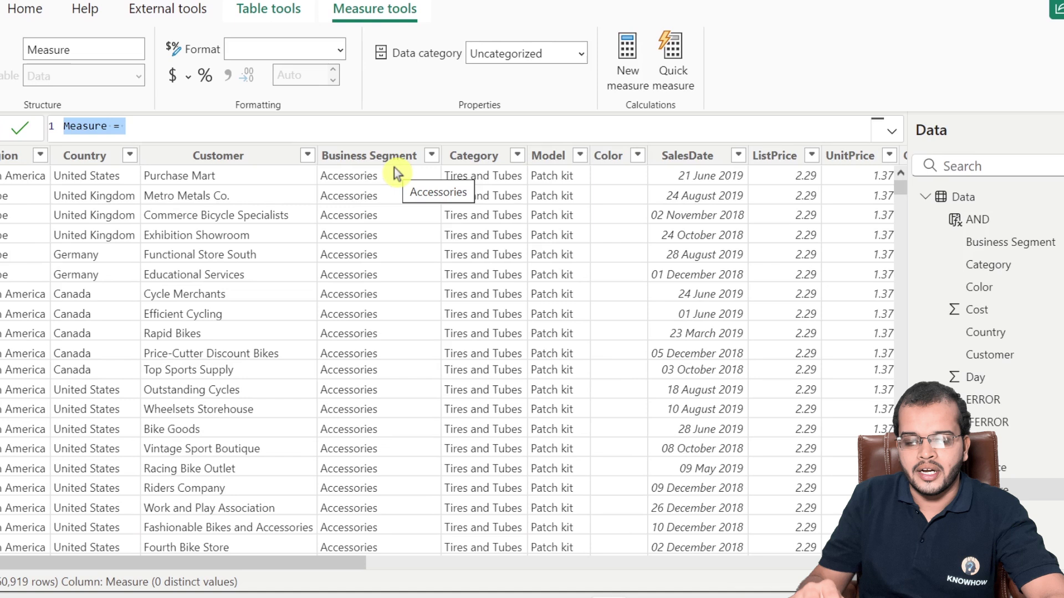
{"action": "type", "text": "Bike Sales ="}
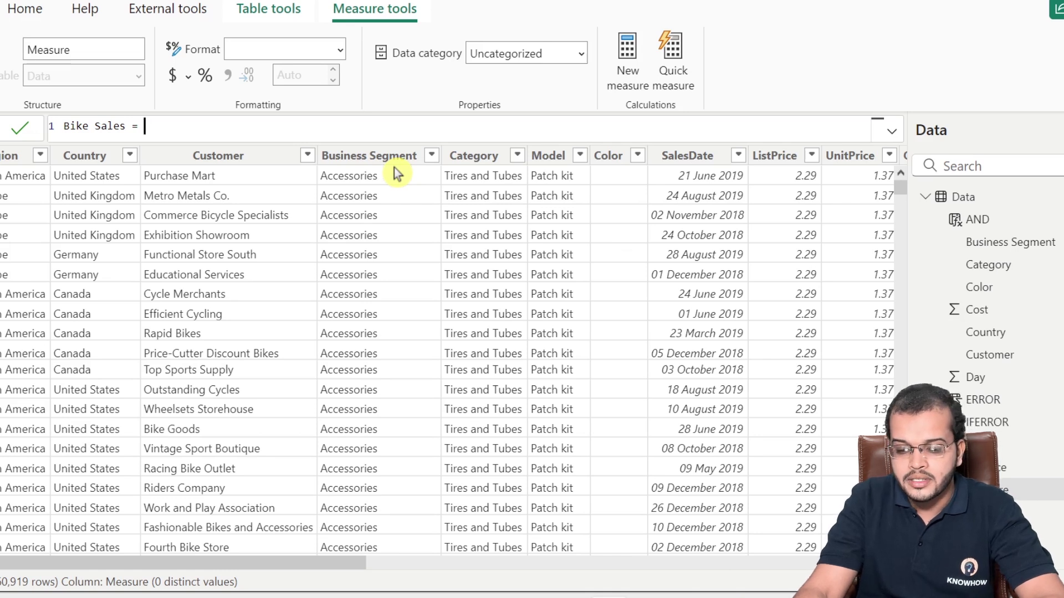
Step: Begin the Bike Sales formula with CALCULATE, using SUM(Data[Sales]) as its expression
{"action": "type", "text": "CALC"}
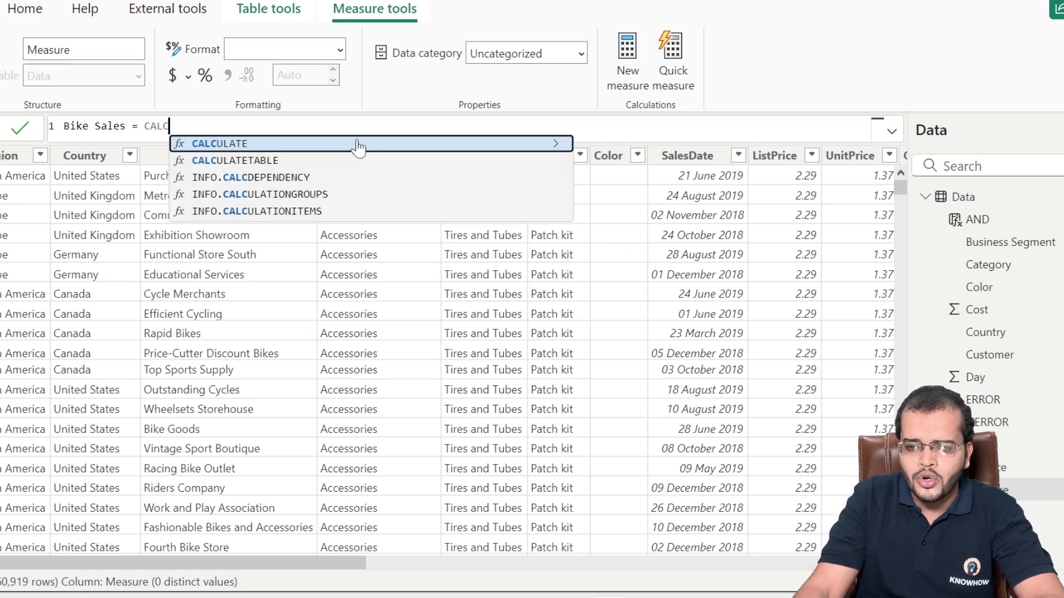
{"action": "left_click", "coordinate": [357, 144]}
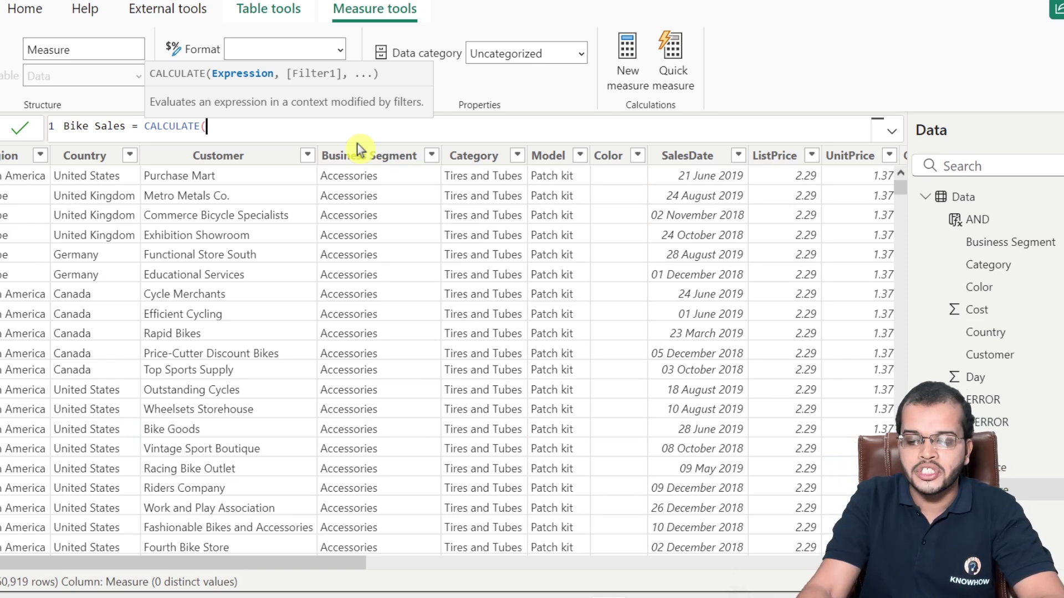
{"action": "type", "text": "SUM("}
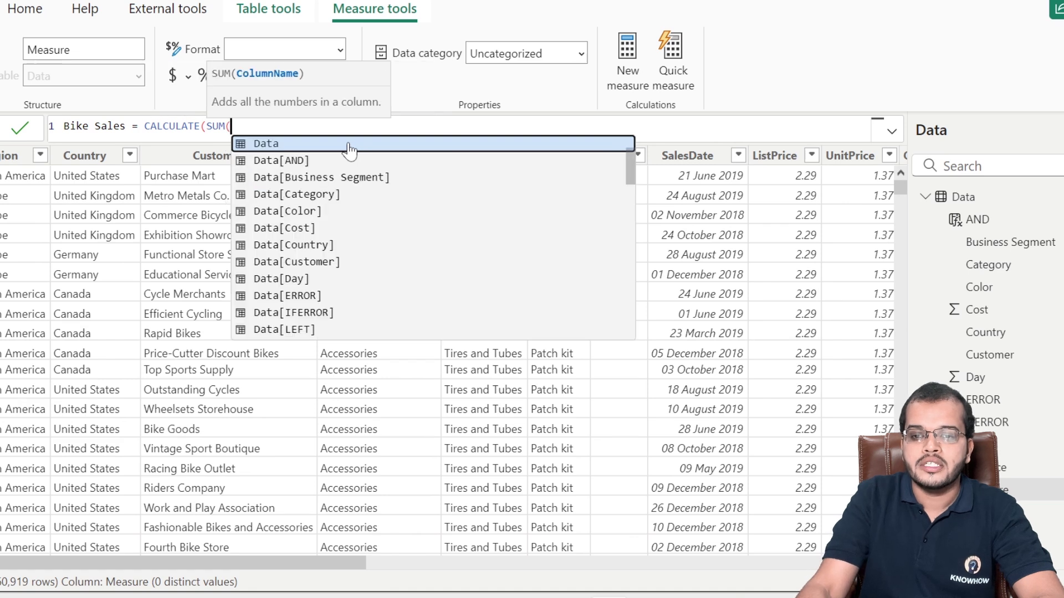
{"action": "type", "text": "SAL"}
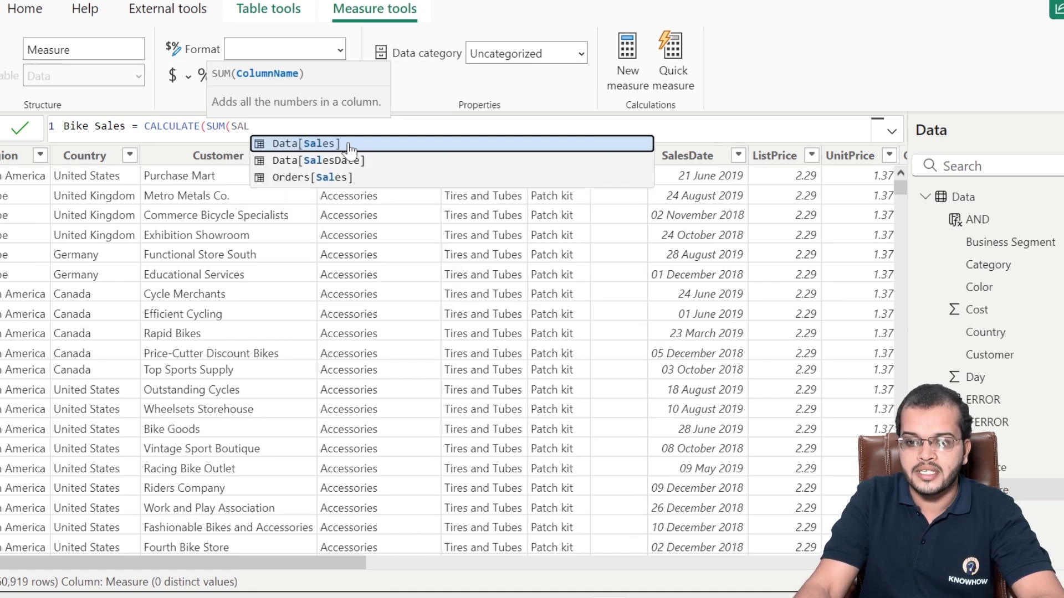
{"action": "left_click", "coordinate": [334, 143]}
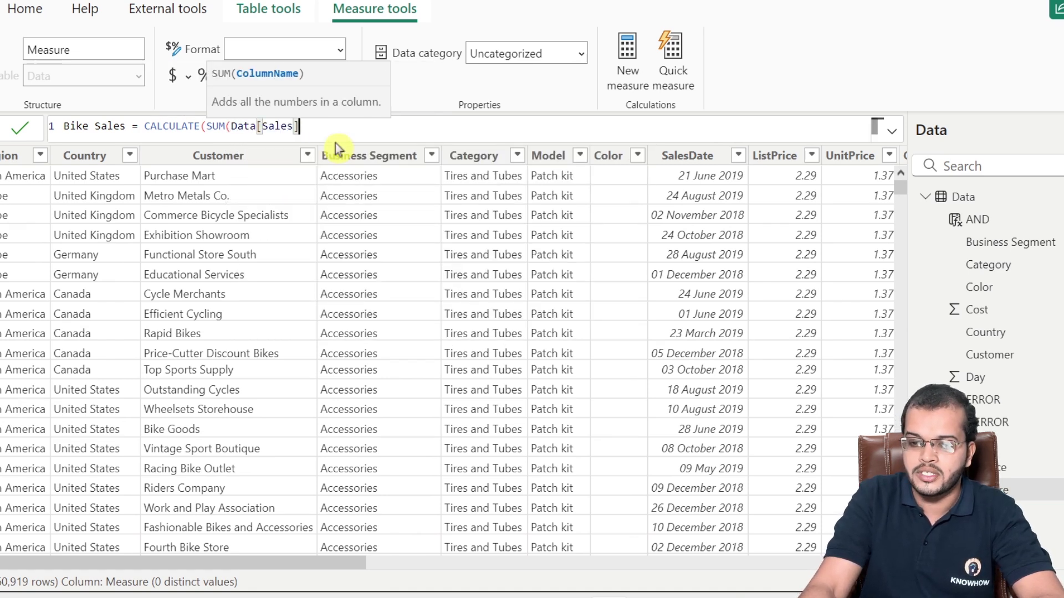
{"action": "type", "text": "),"}
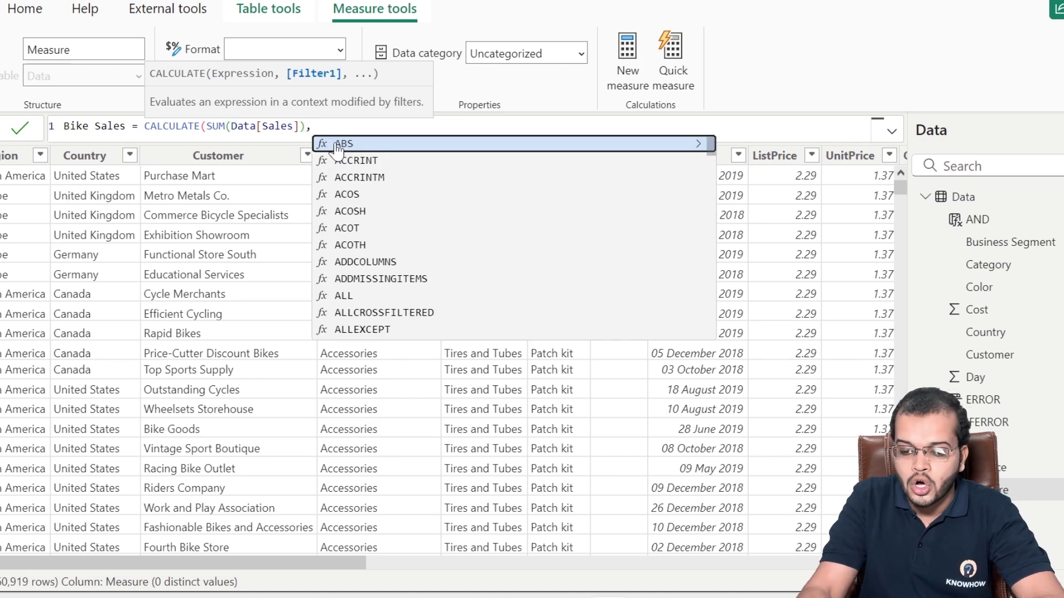
Step: Complete the Bike Sales formula with the filter Data[Business Segment]="BIKES" and commit the measure
{"action": "type", "text": "BUSIN"}
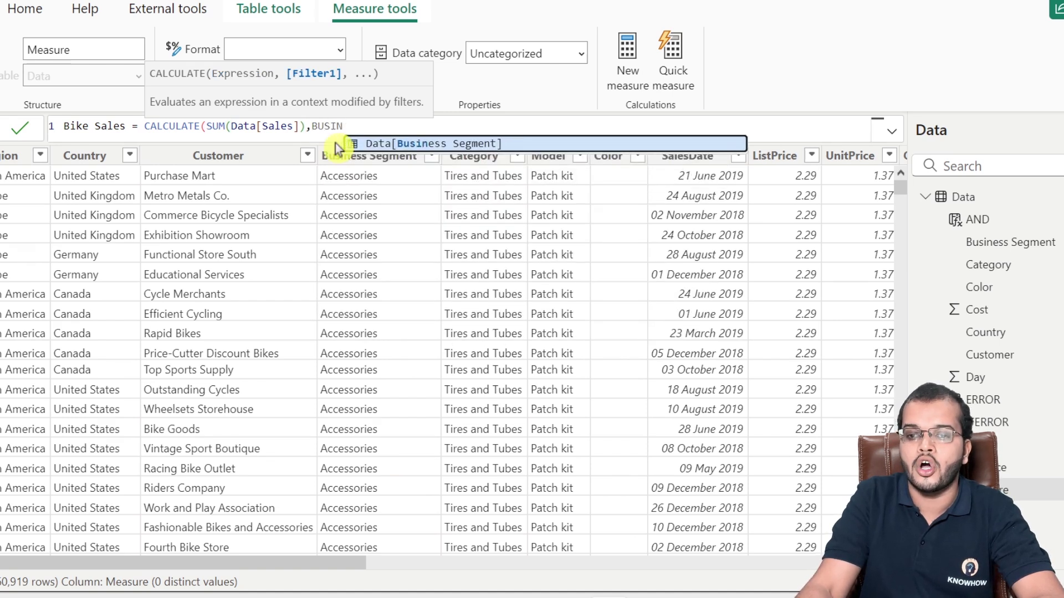
{"action": "left_click", "coordinate": [390, 144]}
{"action": "type", "text": "=\""}
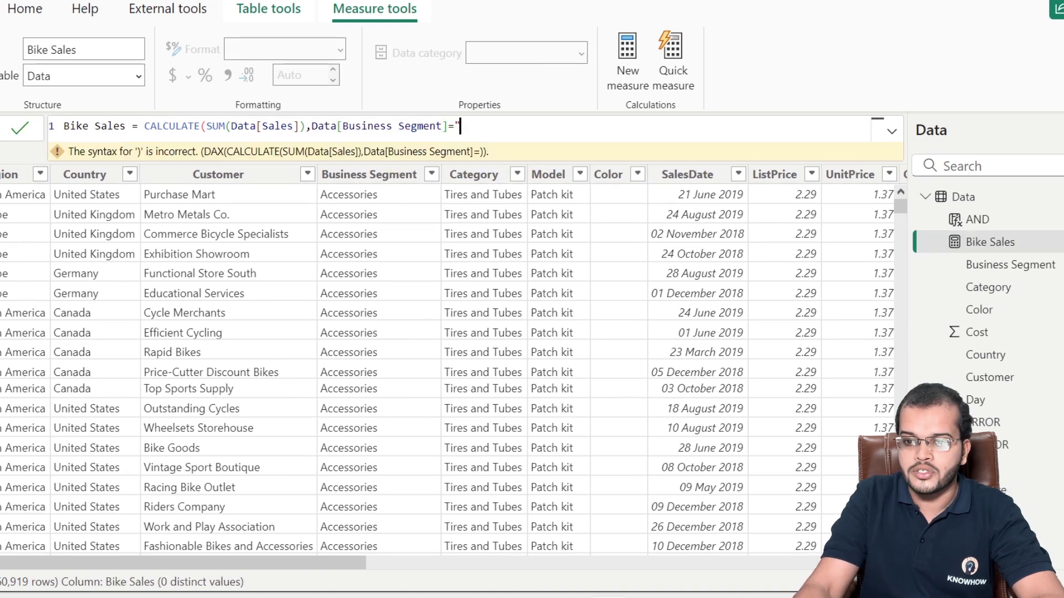
{"action": "type", "text": "BIKES"}
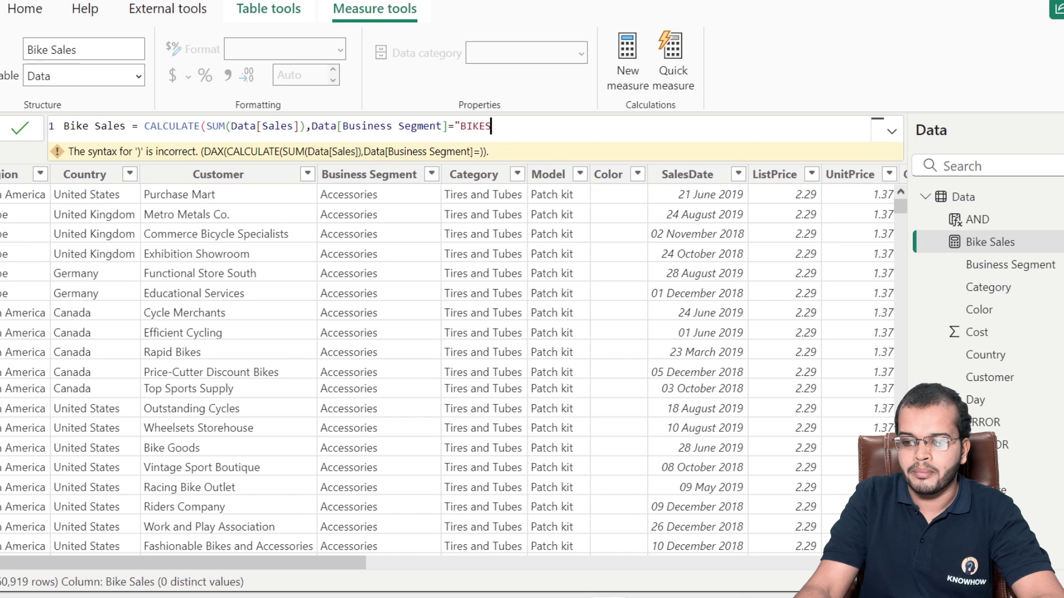
{"action": "type", "text": "\")"}
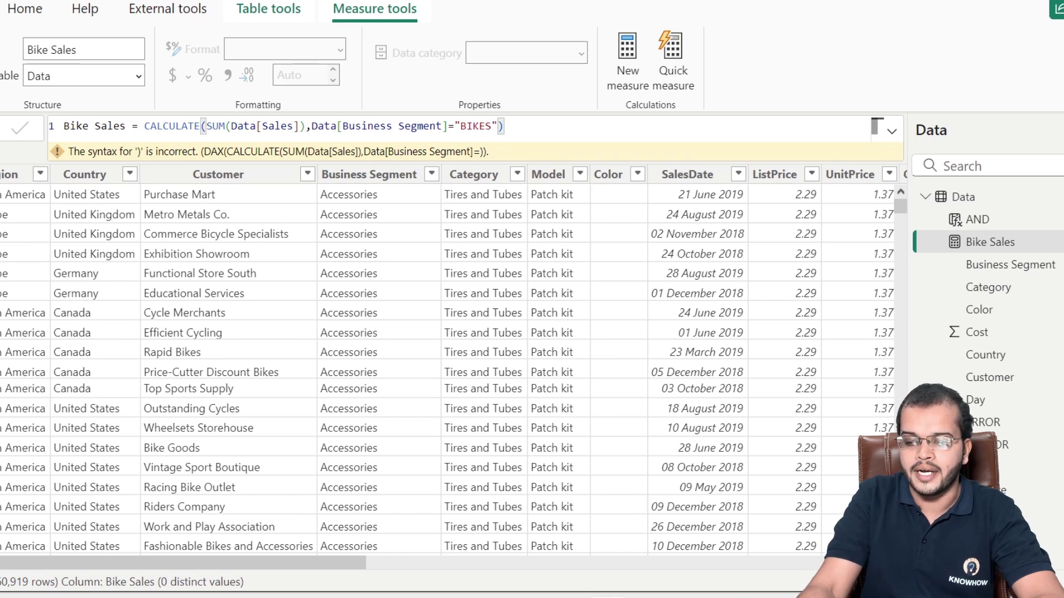
{"action": "key", "text": "Return"}
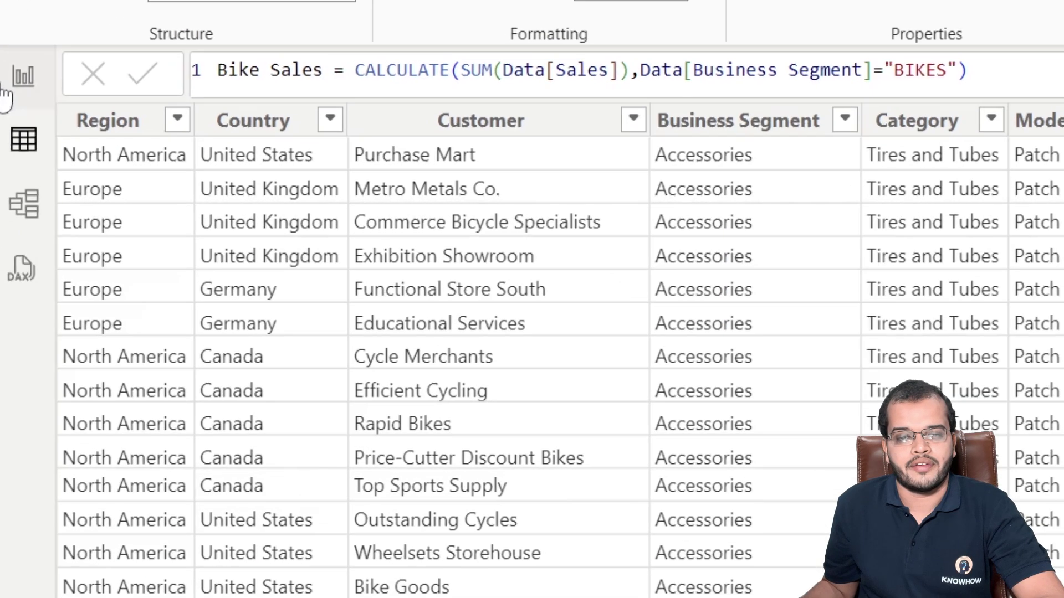
Step: Insert a table visual on the report page with the Business Segment and Sales fields as its columns
{"action": "left_click", "coordinate": [21, 76]}
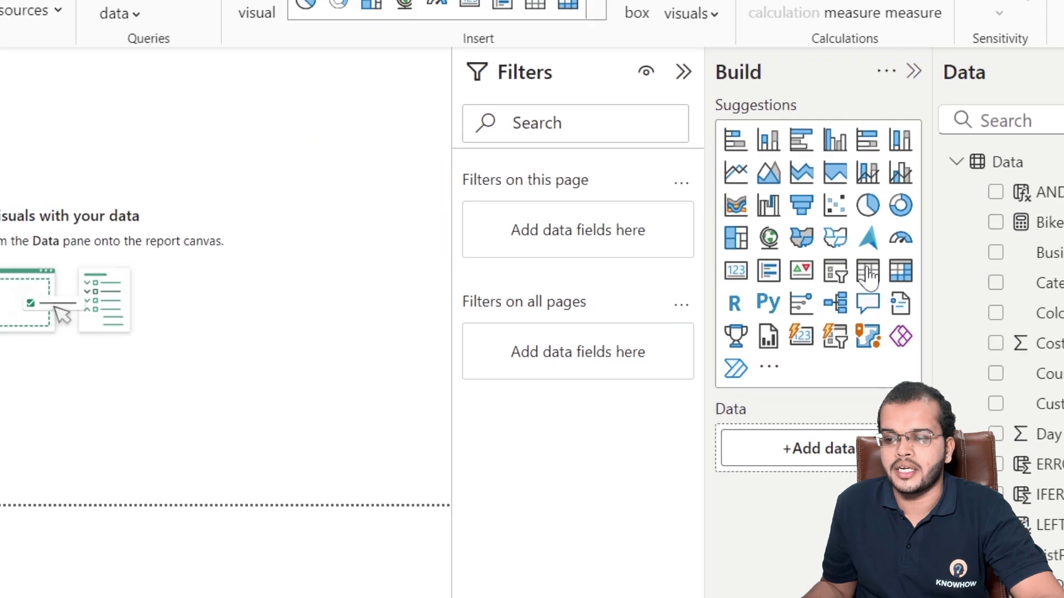
{"action": "left_click", "coordinate": [868, 276]}
{"action": "left_click_drag", "start_coordinate": [140, 266], "coordinate": [271, 321]}
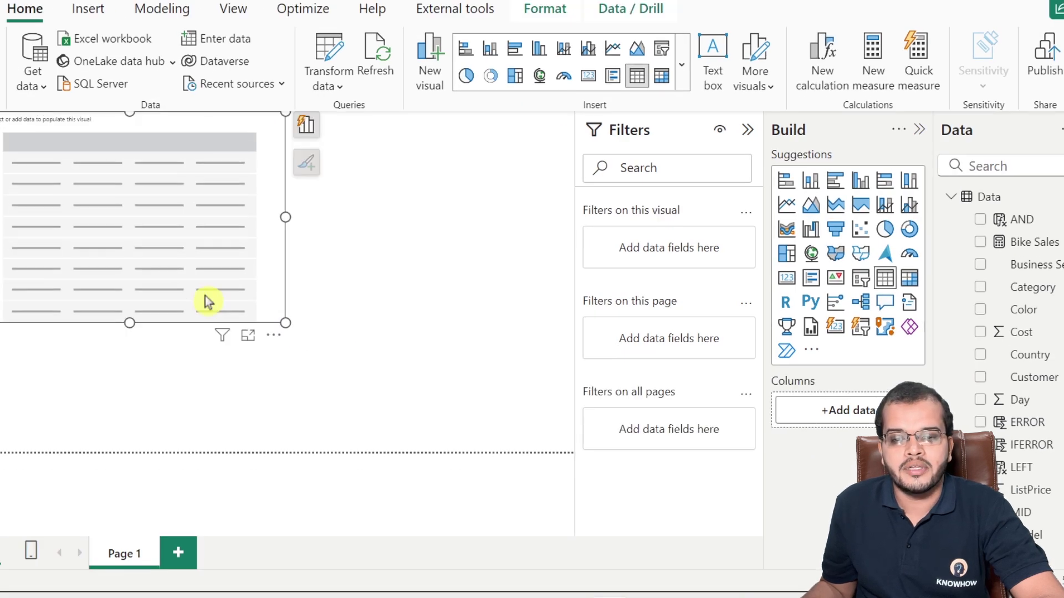
{"action": "left_click", "coordinate": [190, 340]}
{"action": "left_click_drag", "start_coordinate": [1043, 272], "coordinate": [884, 421]}
{"action": "scroll", "coordinate": [1055, 419], "scroll_direction": "down", "scroll_amount": 2}
{"action": "scroll", "coordinate": [1055, 419], "scroll_direction": "down", "scroll_amount": 4}
{"action": "left_click_drag", "start_coordinate": [1036, 455], "coordinate": [895, 443]}
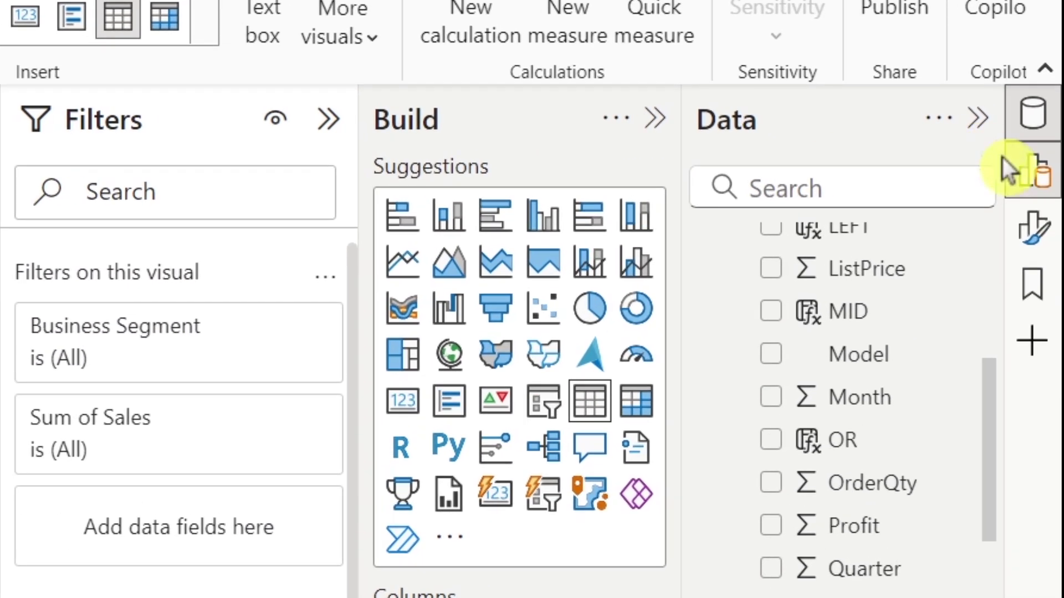
Step: Format the table visual's values with font size 19 and a bold Segoe UI font
{"action": "left_click", "coordinate": [1034, 228]}
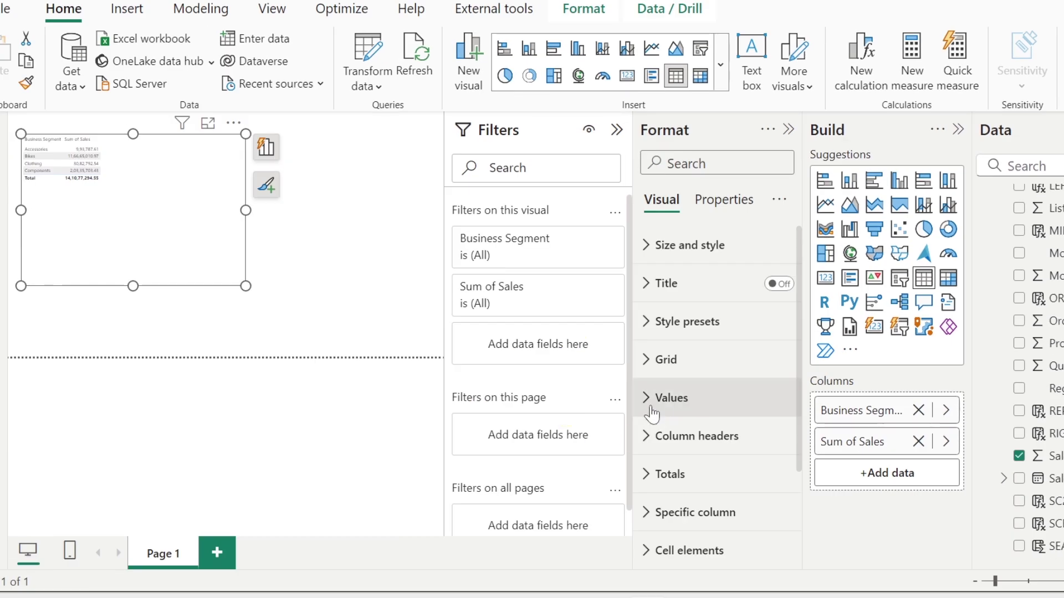
{"action": "left_click", "coordinate": [654, 409]}
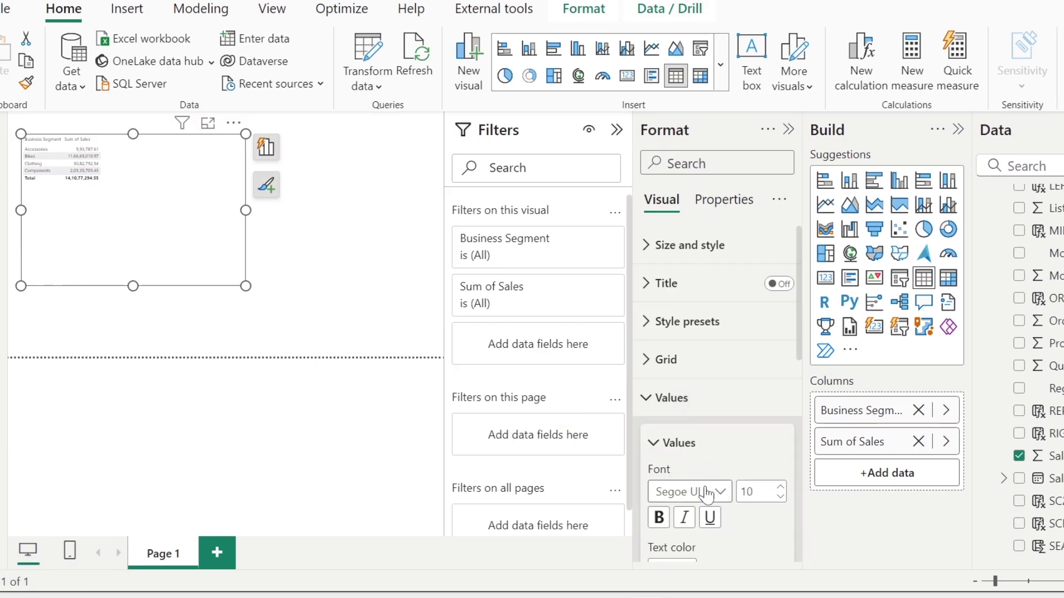
{"action": "left_click", "coordinate": [781, 488]}
{"action": "left_click", "coordinate": [781, 488]}
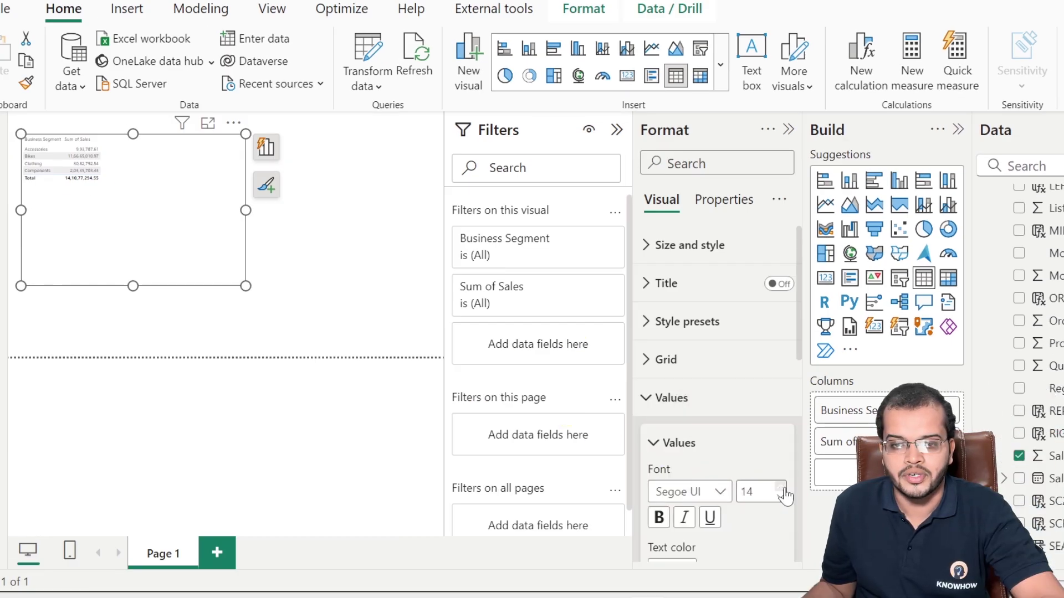
{"action": "left_click", "coordinate": [781, 488]}
{"action": "left_click", "coordinate": [781, 488]}
{"action": "left_click", "coordinate": [781, 488]}
{"action": "left_click", "coordinate": [781, 488]}
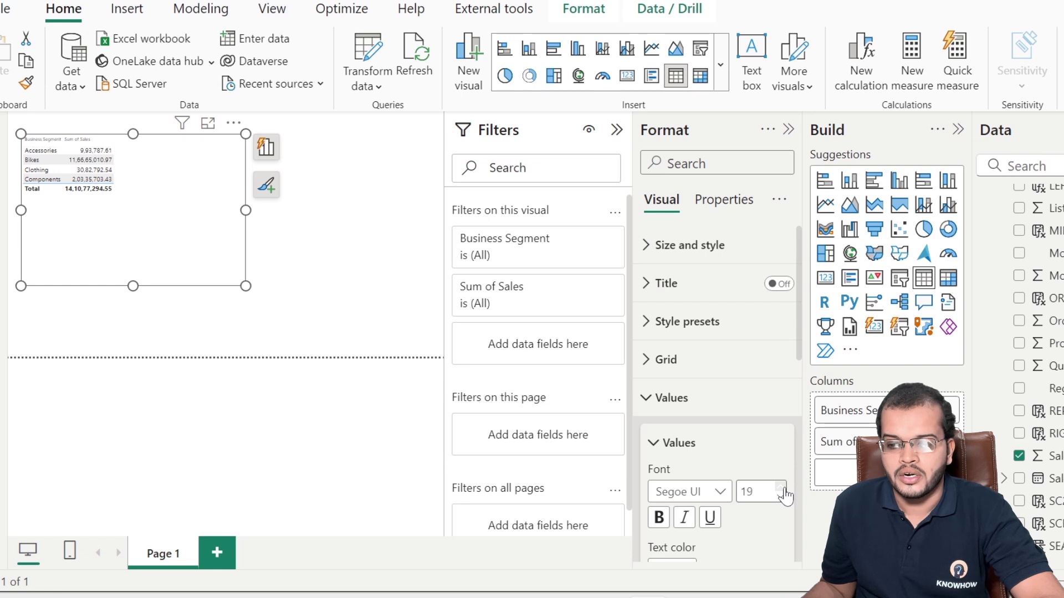
{"action": "left_click", "coordinate": [720, 492]}
{"action": "left_click", "coordinate": [714, 396]}
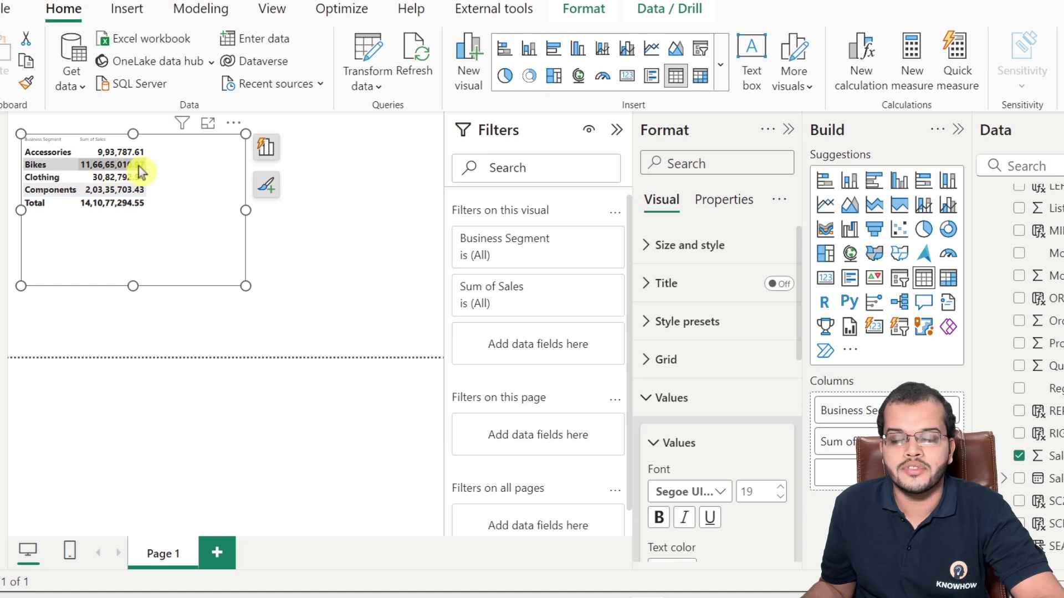
Step: Collapse the Filters pane and shrink the table visual to fit closely around its rows
{"action": "left_click", "coordinate": [344, 280]}
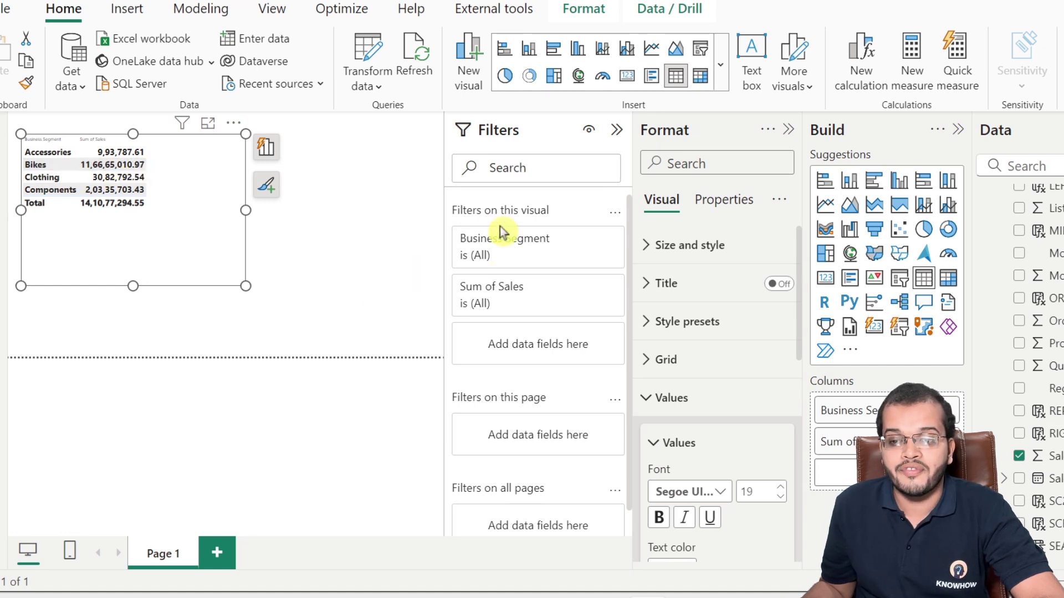
{"action": "left_click", "coordinate": [616, 133]}
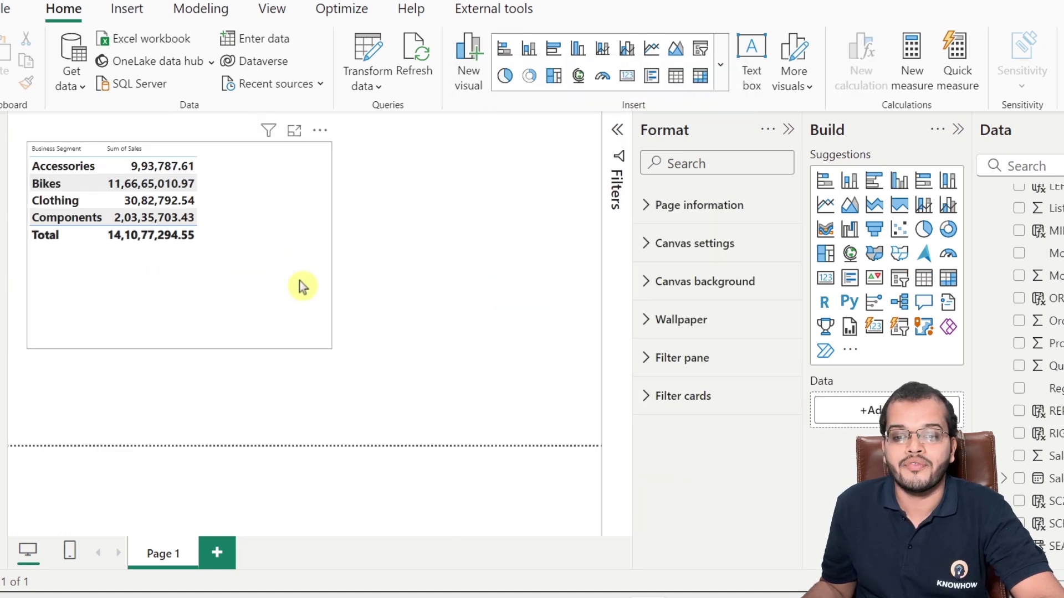
{"action": "left_click", "coordinate": [327, 346]}
{"action": "left_click_drag", "start_coordinate": [328, 347], "coordinate": [215, 273]}
{"action": "left_click", "coordinate": [365, 249]}
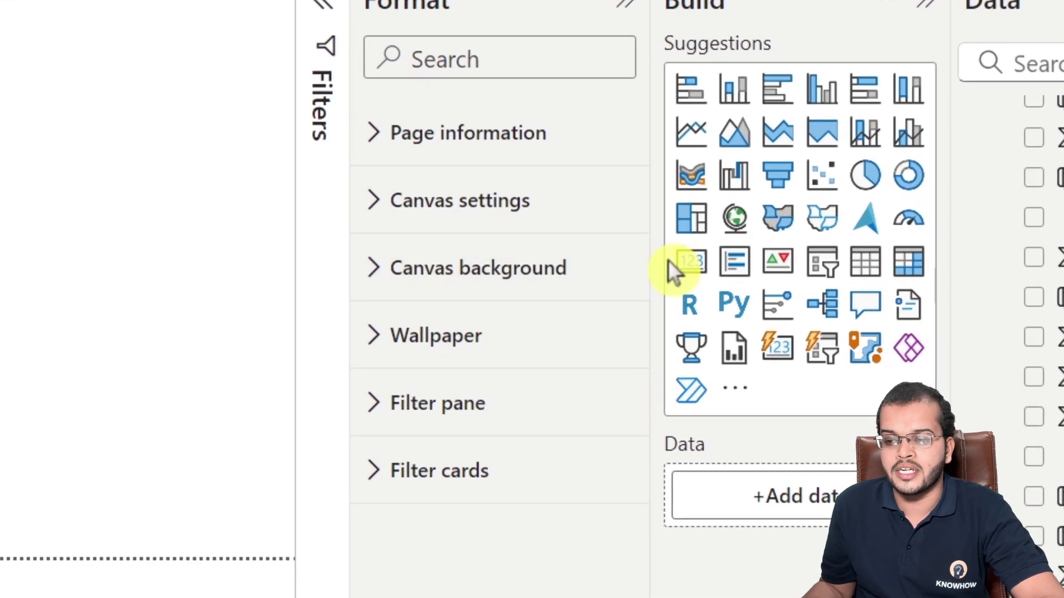
Step: Insert a card visual below the table showing the Bike Sales measure, and widen the card
{"action": "left_click", "coordinate": [697, 269]}
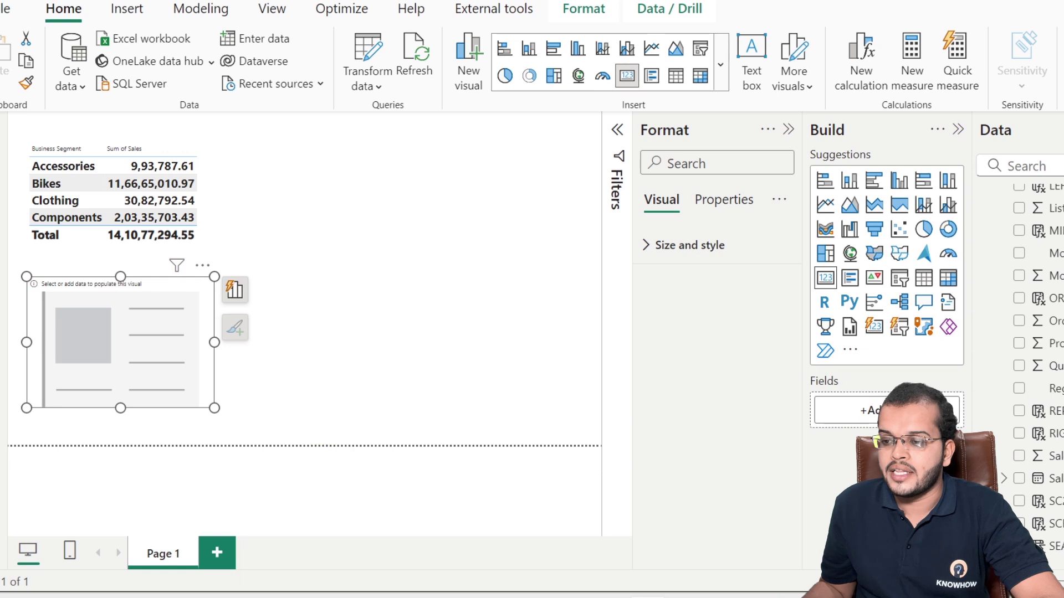
{"action": "scroll", "coordinate": [1037, 374], "scroll_direction": "up", "scroll_amount": 5}
{"action": "left_click_drag", "start_coordinate": [1049, 240], "coordinate": [137, 358]}
{"action": "left_click_drag", "start_coordinate": [63, 362], "coordinate": [199, 436]}
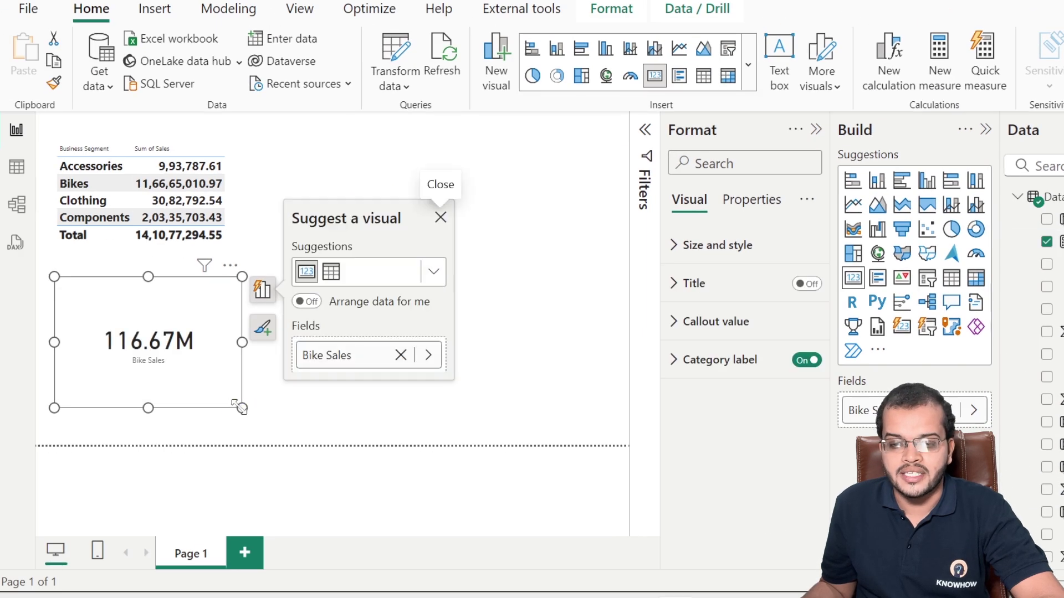
{"action": "left_click_drag", "start_coordinate": [338, 420], "coordinate": [341, 415]}
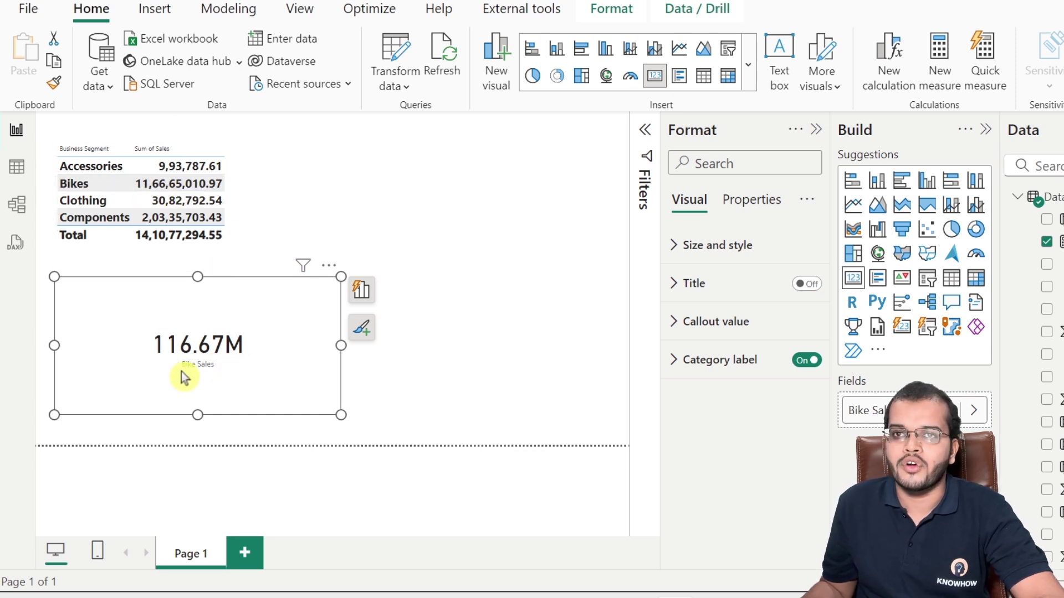
{"action": "left_click", "coordinate": [401, 288]}
Step: Create a new measure in the Data table named Accessories Sales and start its formula with the CALCULATE function
{"action": "left_click", "coordinate": [16, 166]}
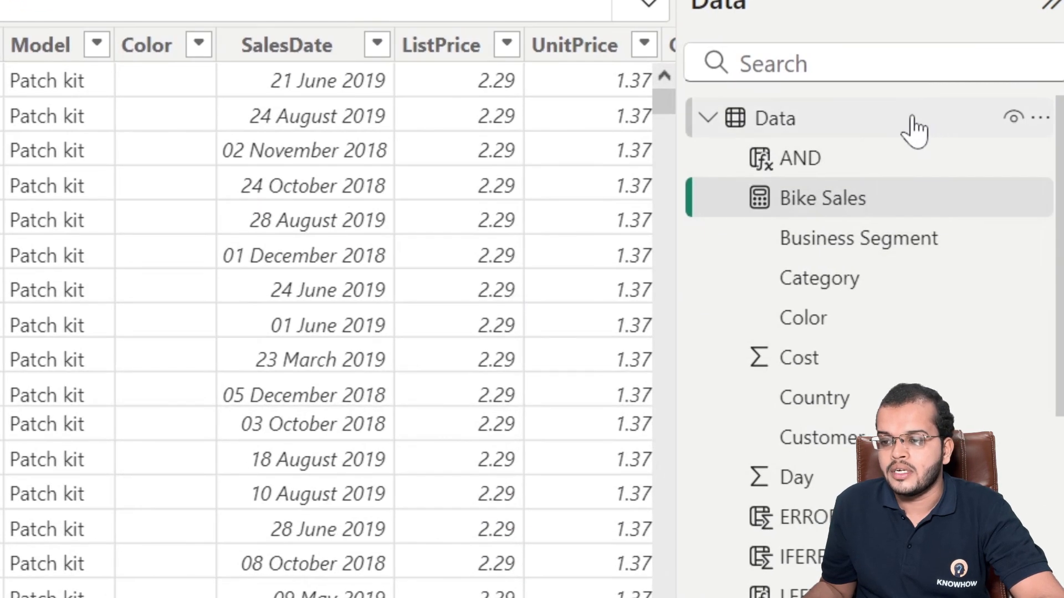
{"action": "right_click", "coordinate": [997, 156]}
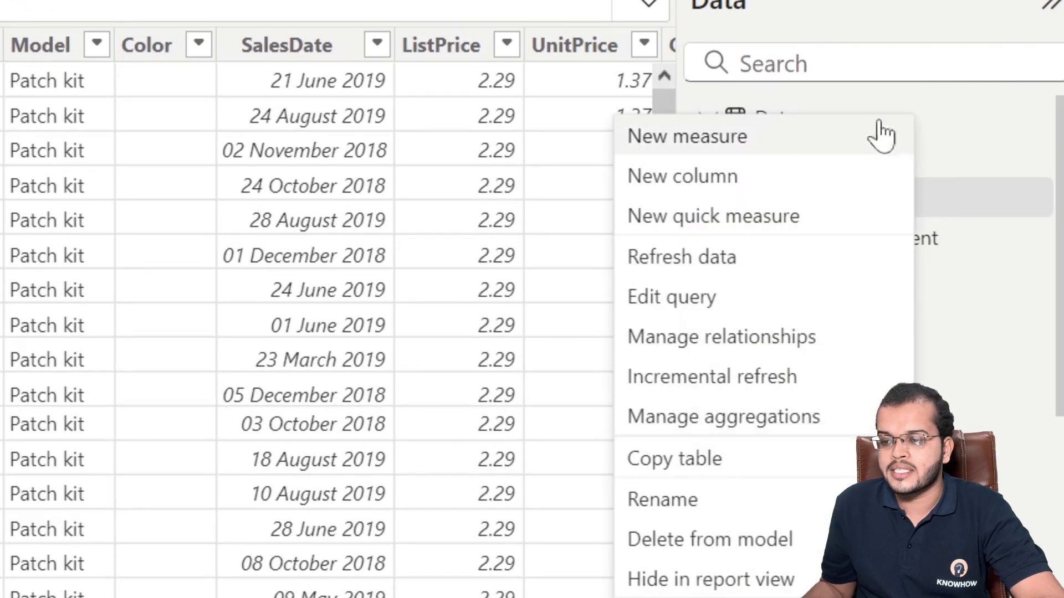
{"action": "left_click", "coordinate": [817, 160]}
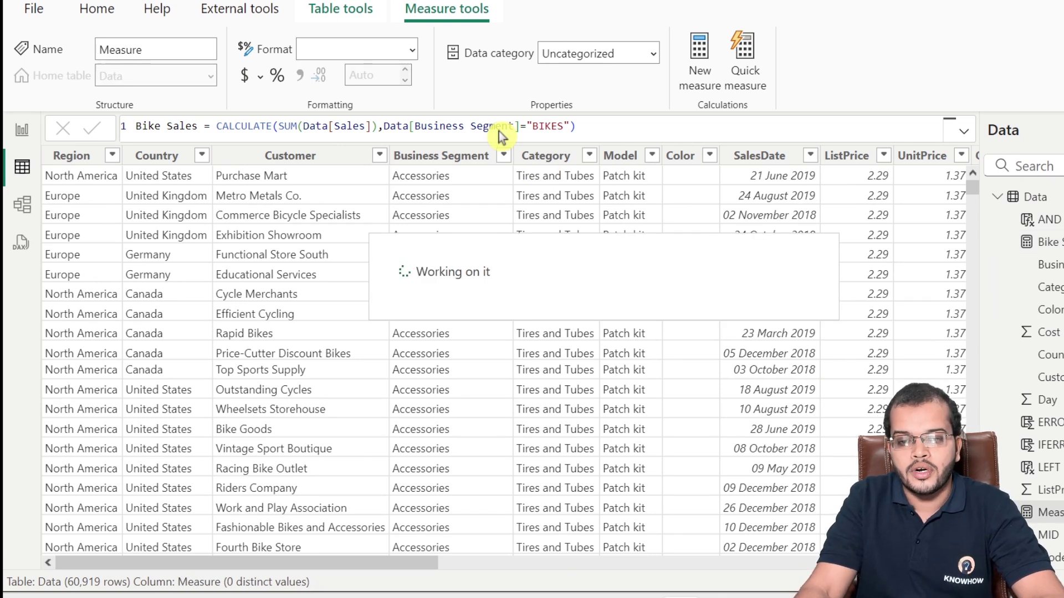
{"action": "type", "text": "A"}
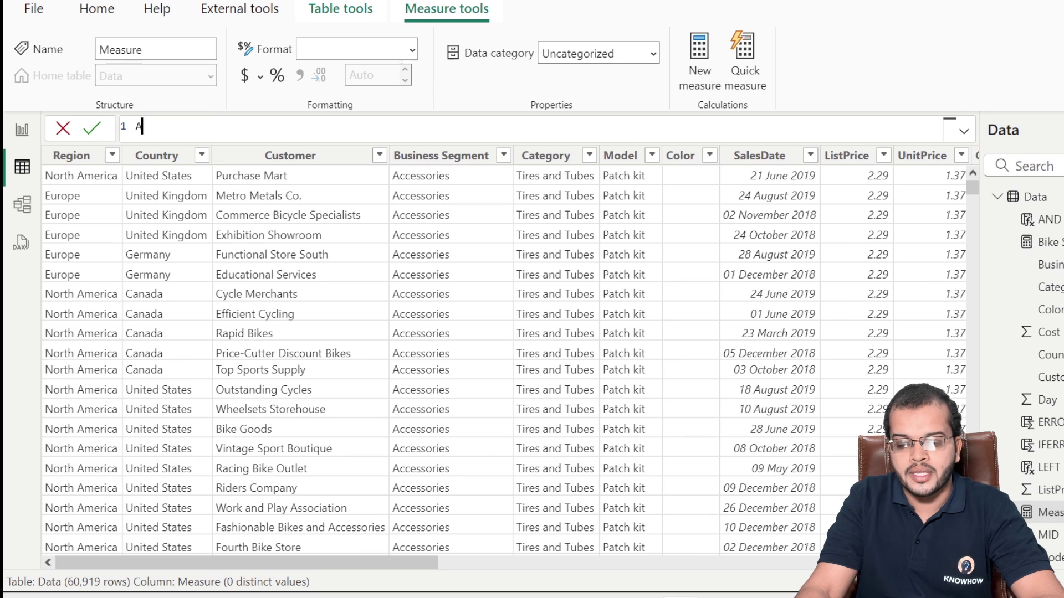
{"action": "type", "text": "ccessorie"}
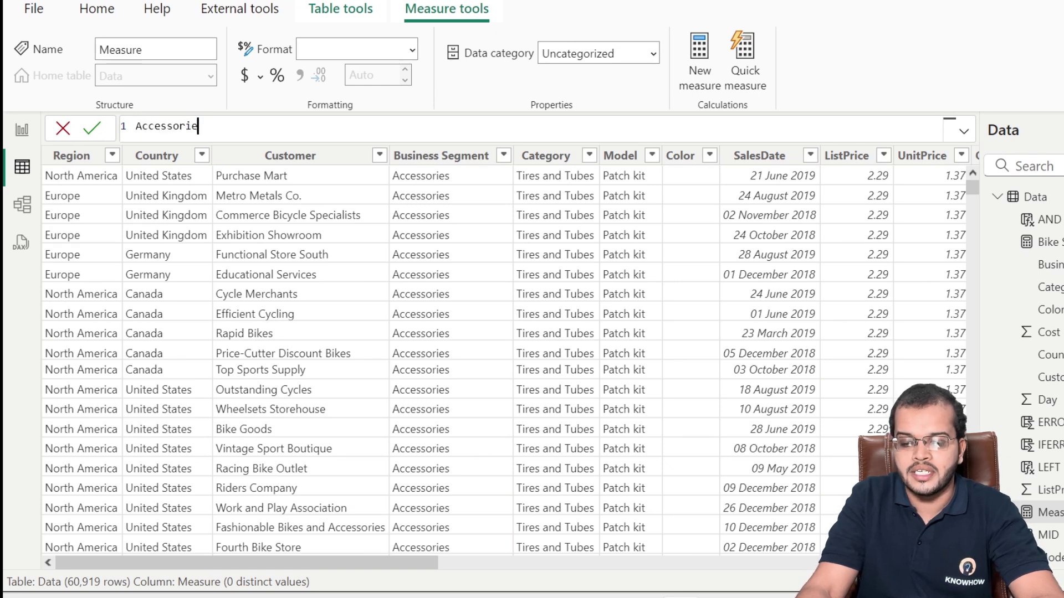
{"action": "type", "text": "s Sales = CALC"}
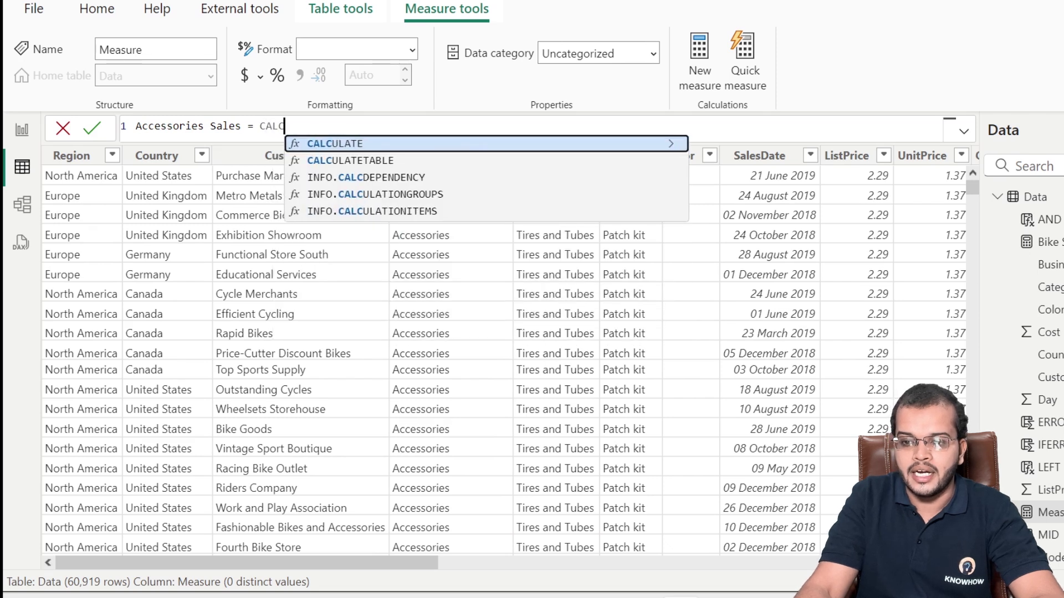
{"action": "key", "text": "Tab"}
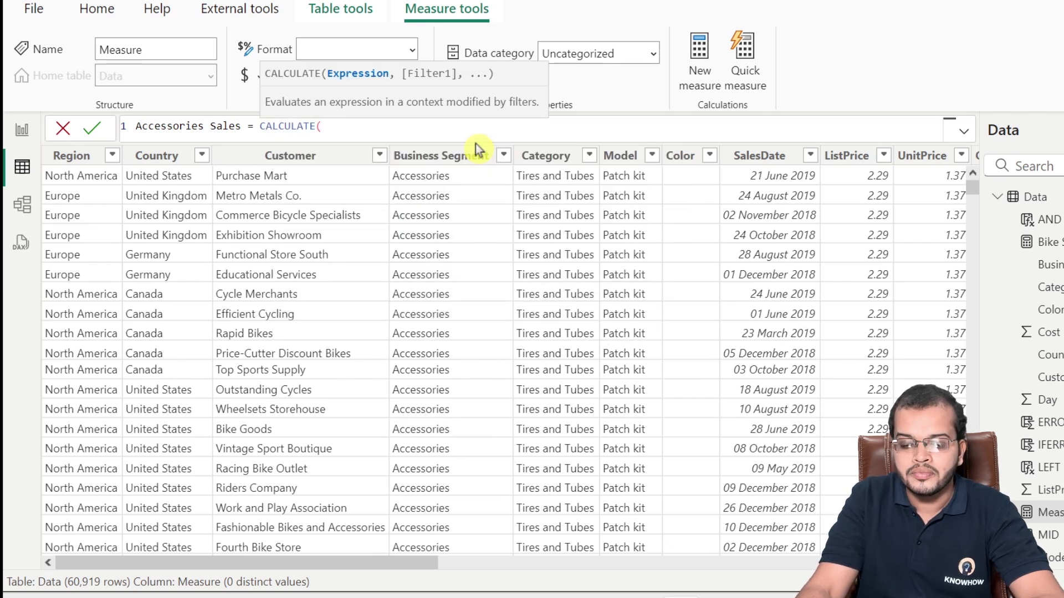
Step: Enter SUM(Data[Sales]) as the expression argument of the Accessories Sales measure
{"action": "type", "text": "SUM"}
{"action": "key", "text": "Tab"}
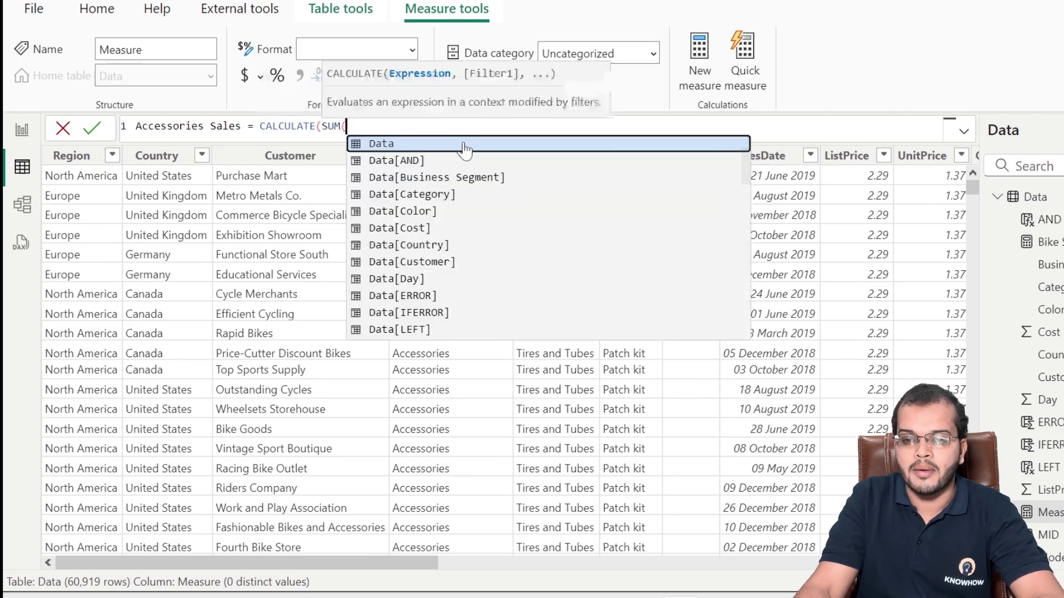
{"action": "type", "text": "SAL"}
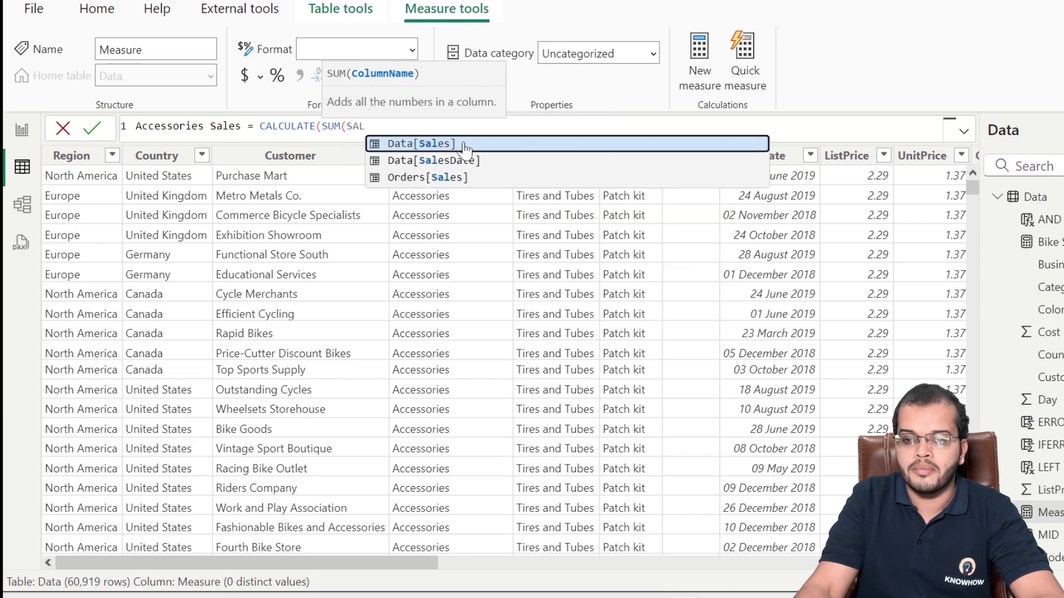
{"action": "key", "text": "Tab"}
{"action": "type", "text": ")"}
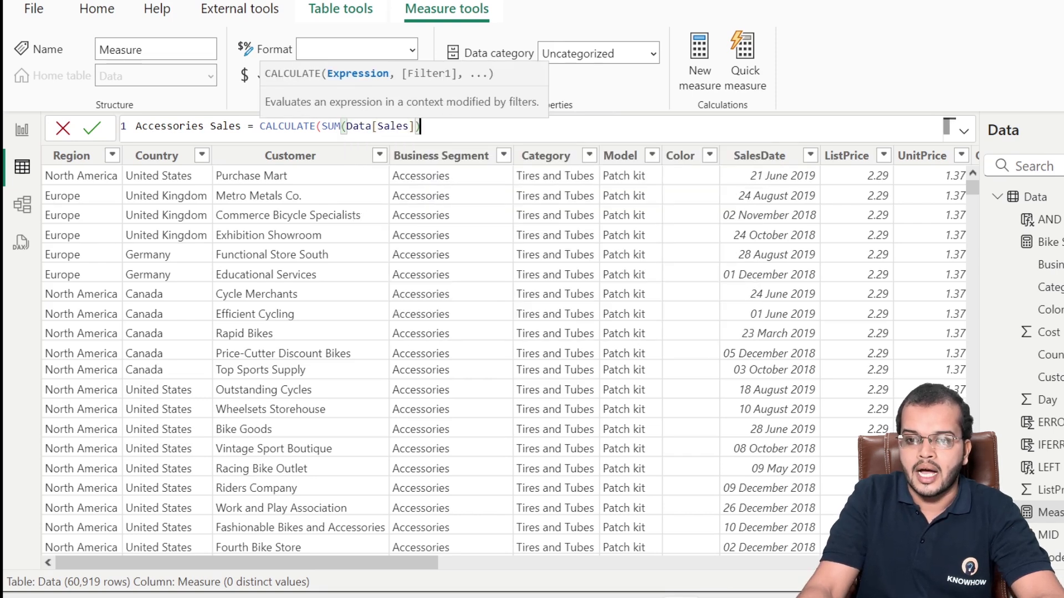
Step: Add the filter Data[Business Segment]="ACCESSORIES" to the Accessories Sales measure, close the formula and commit it
{"action": "type", "text": ",BUSIN"}
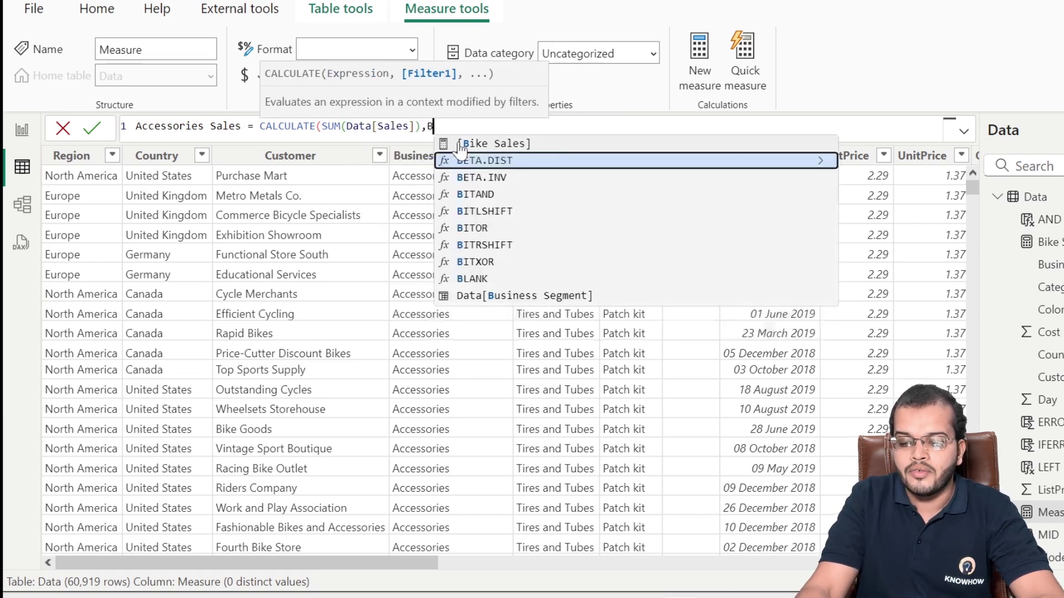
{"action": "left_click", "coordinate": [500, 144]}
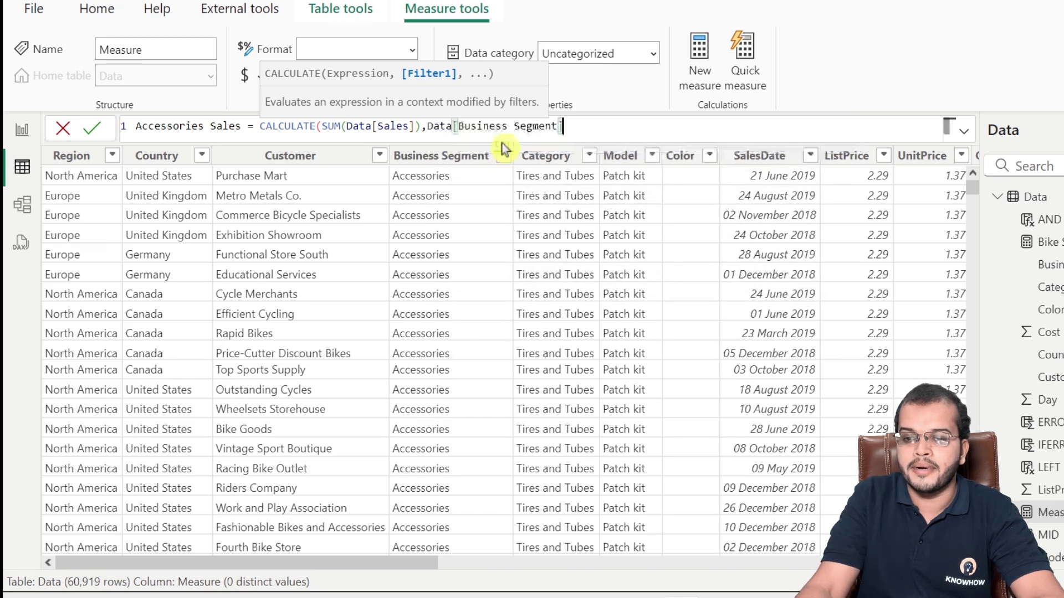
{"action": "type", "text": "=\"ACCESSORIES"}
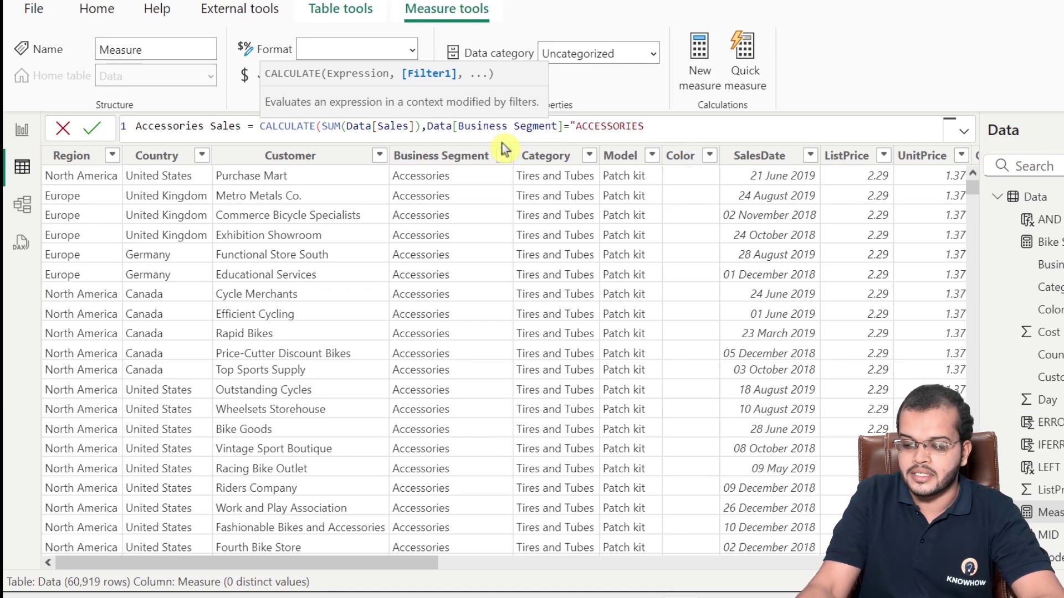
{"action": "type", "text": ")"}
{"action": "key", "text": "Return"}
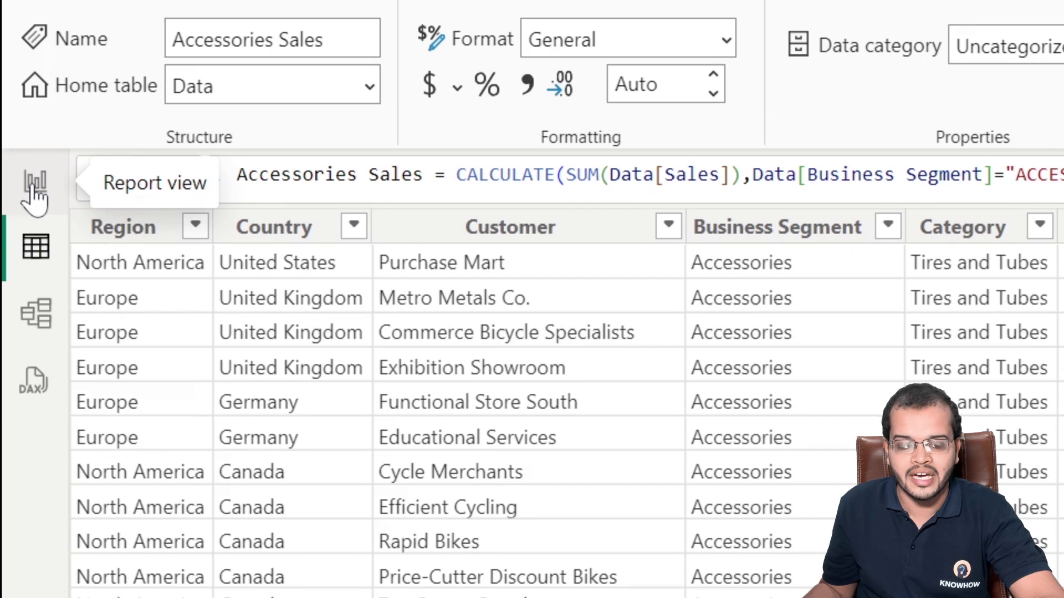
Step: Replace the Bike Sales measure in the report page's card visual with Accessories Sales
{"action": "left_click", "coordinate": [34, 191]}
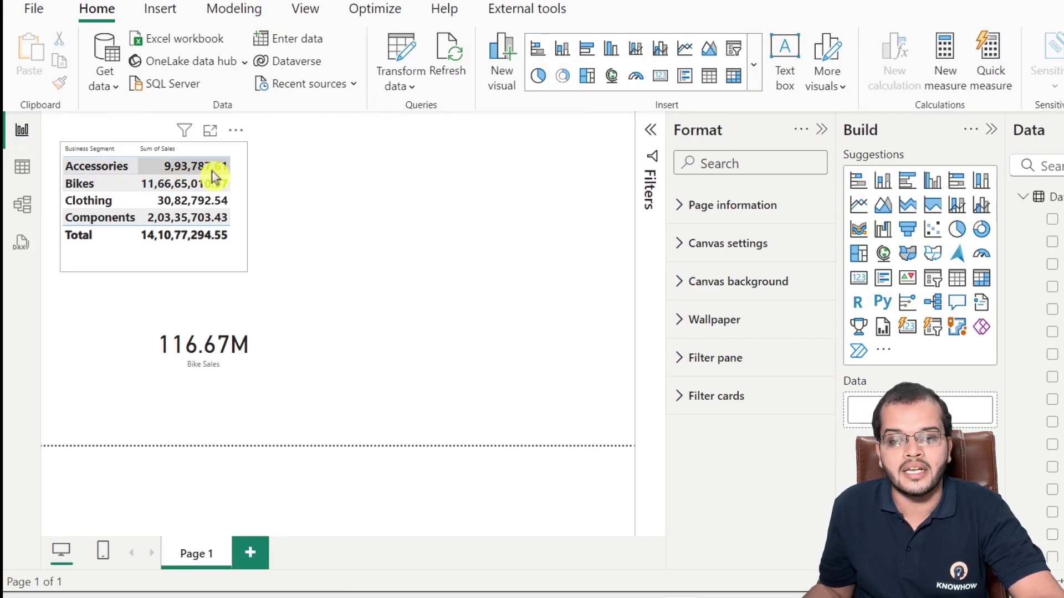
{"action": "left_click", "coordinate": [266, 344]}
{"action": "left_click", "coordinate": [952, 410]}
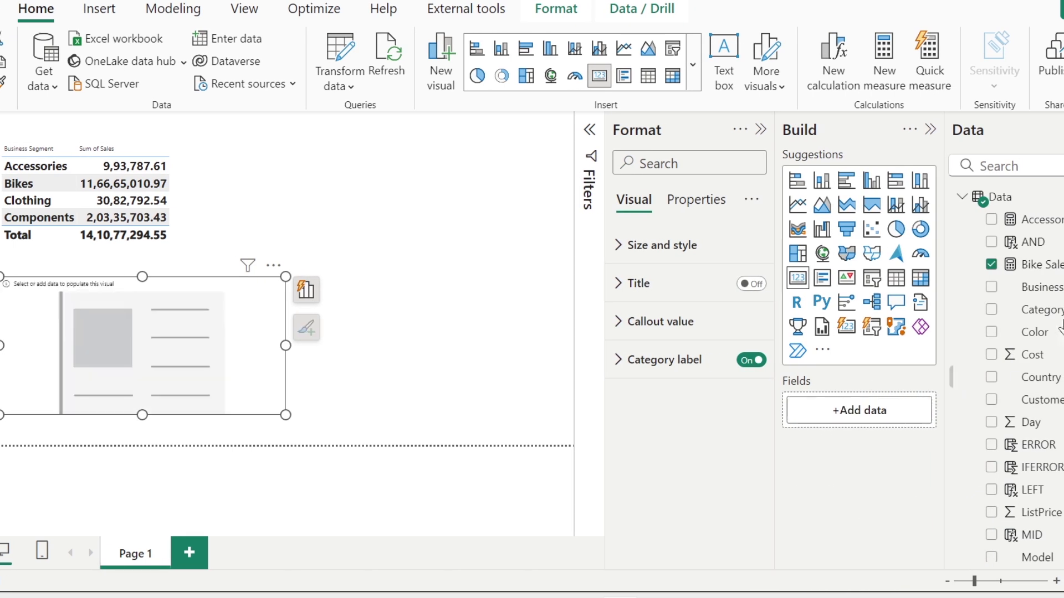
{"action": "left_click_drag", "start_coordinate": [1061, 220], "coordinate": [878, 410]}
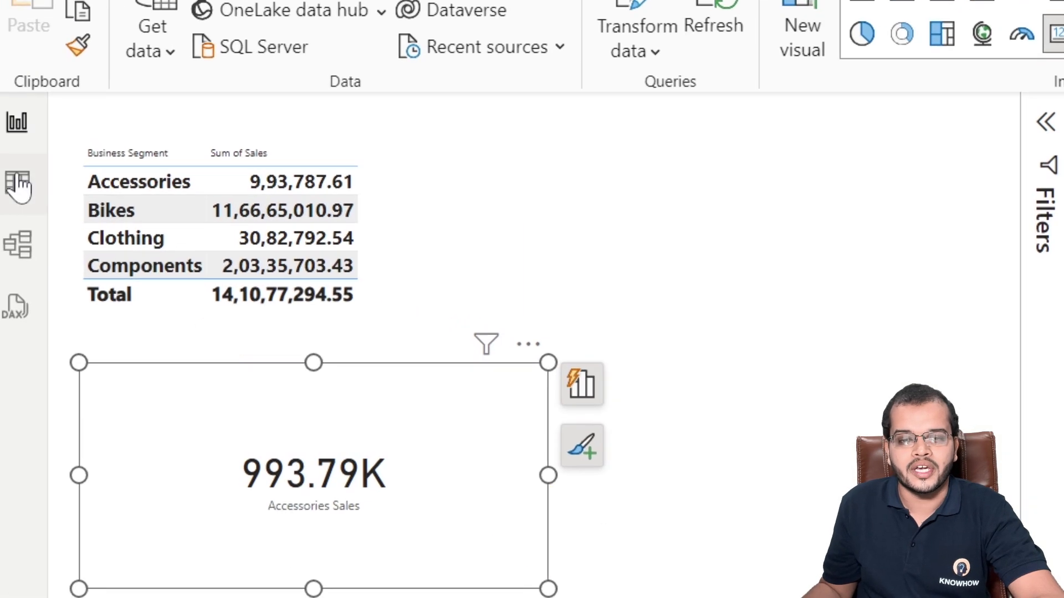
Step: Create another measure in the Data table named Component Sales and start its formula with the CALCULATE function
{"action": "left_click", "coordinate": [0, 168]}
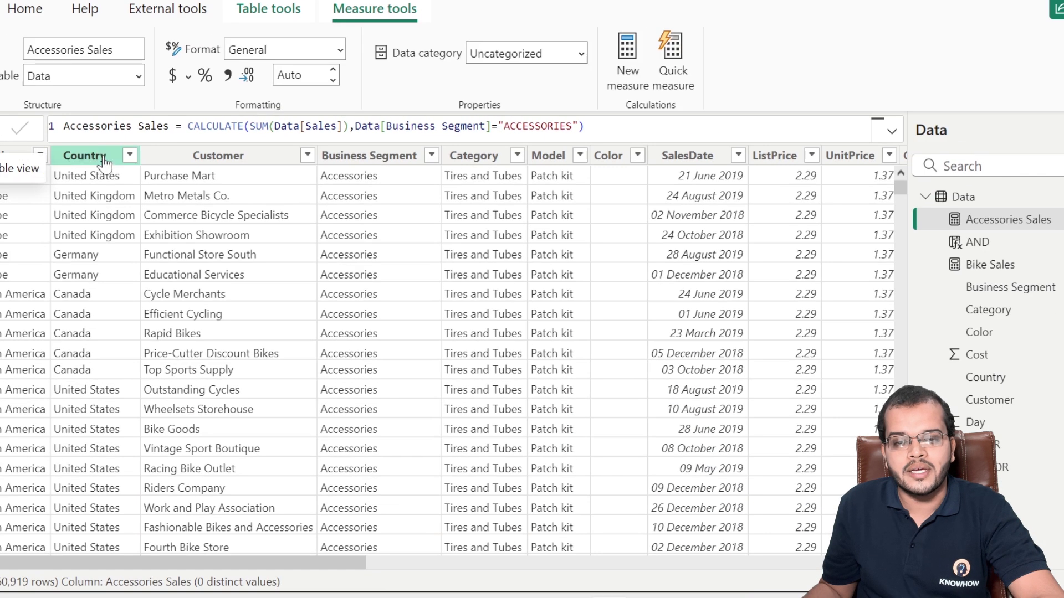
{"action": "right_click", "coordinate": [991, 205]}
{"action": "left_click", "coordinate": [951, 219]}
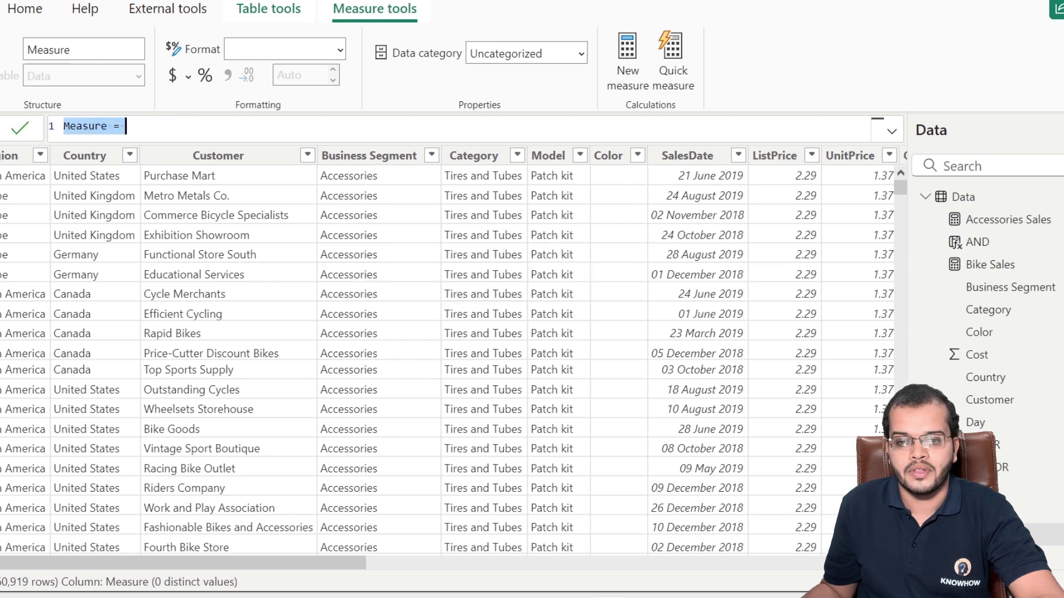
{"action": "type", "text": "Component Sal"}
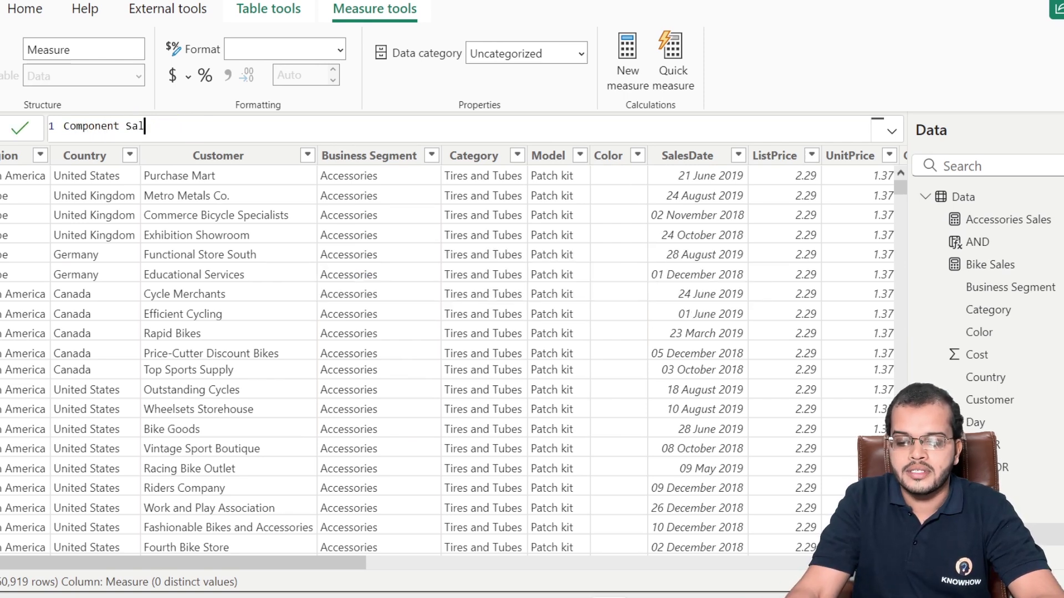
{"action": "type", "text": "es = "}
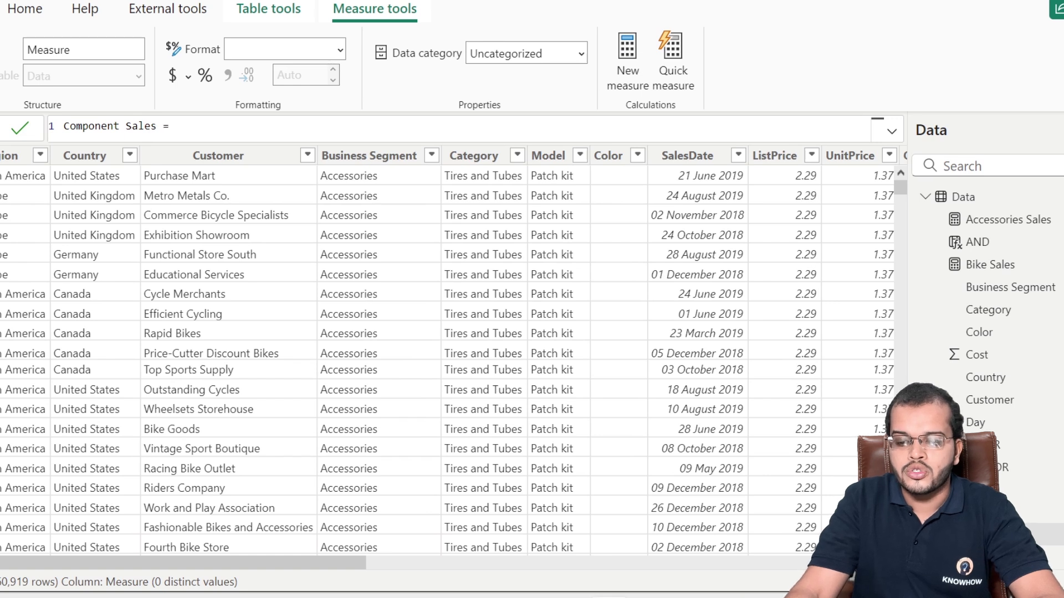
{"action": "type", "text": "CAL"}
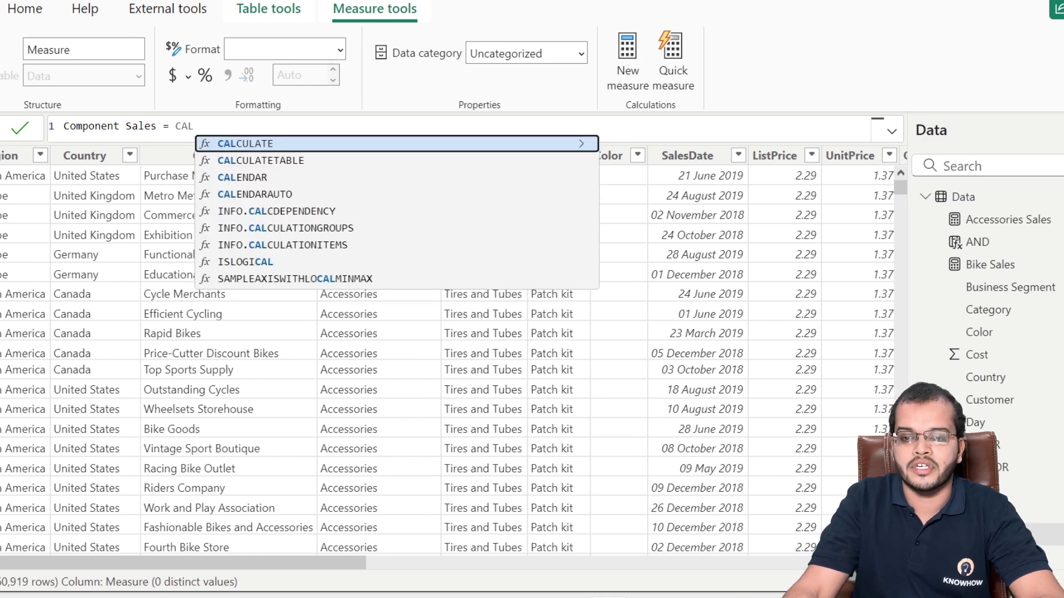
{"action": "key", "text": "Tab"}
Step: Enter SUM(Data[Sales]) as the expression argument of the Component Sales measure
{"action": "type", "text": "SUM"}
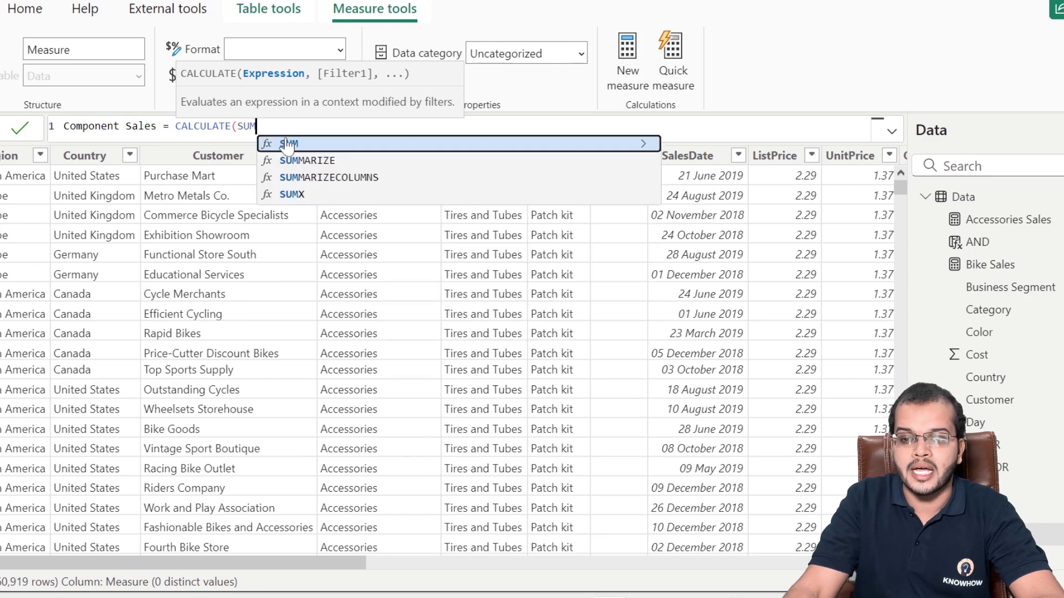
{"action": "key", "text": "Tab"}
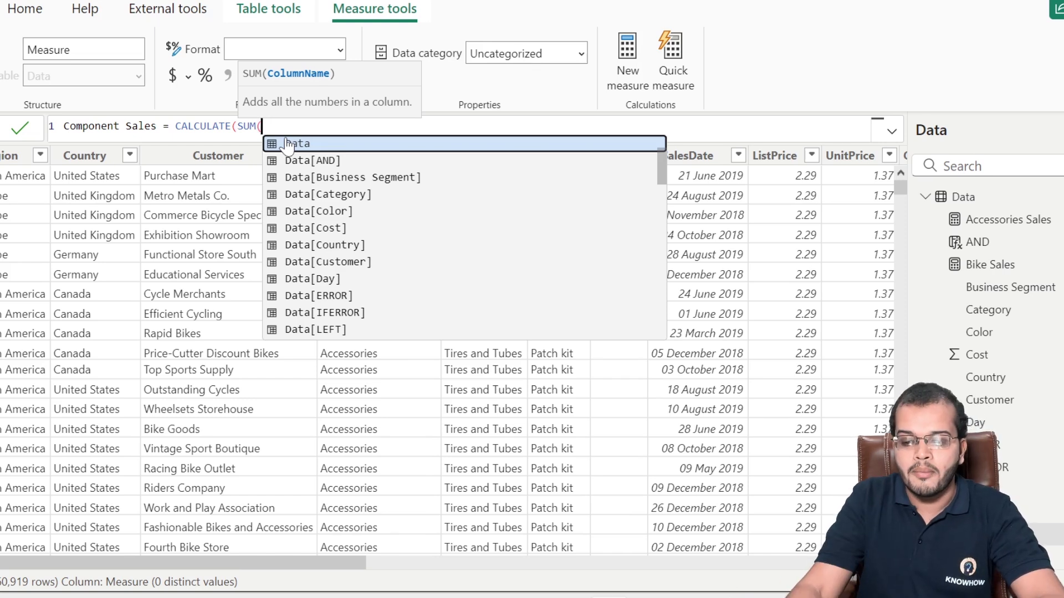
{"action": "type", "text": "SAL"}
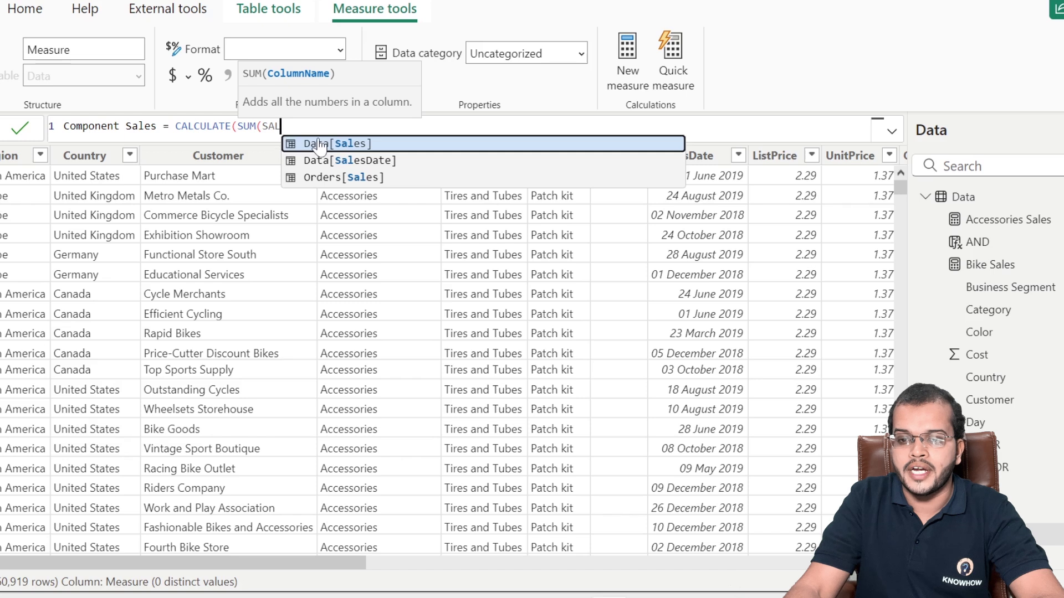
{"action": "left_click", "coordinate": [287, 145]}
{"action": "type", "text": ")"}
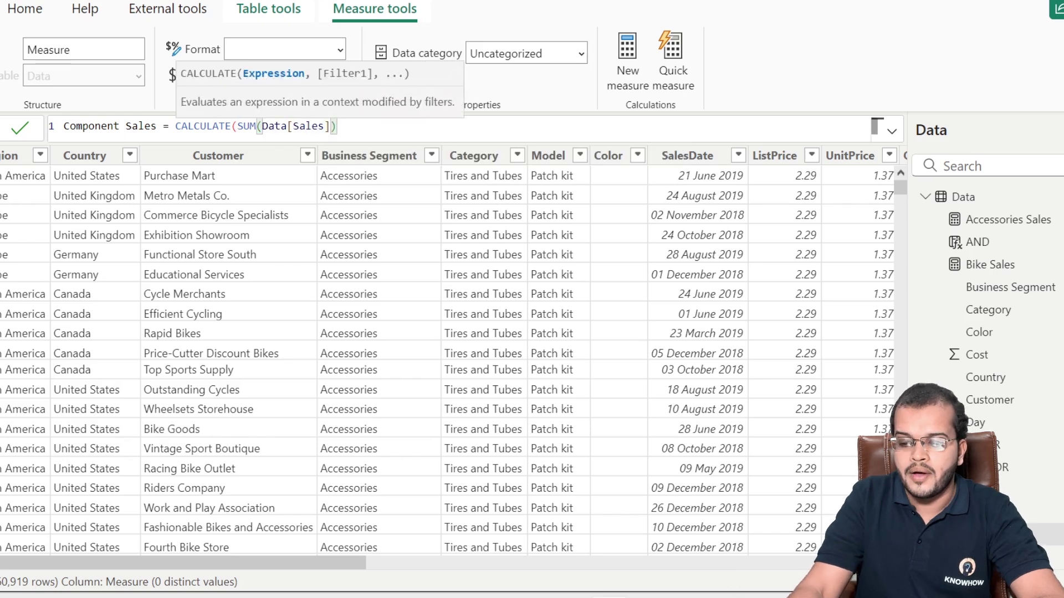
Step: Add the filter Data[Business Segment]="COMPONENTS" to the Component Sales measure, close the formula and commit it
{"action": "type", "text": ",BUSIN"}
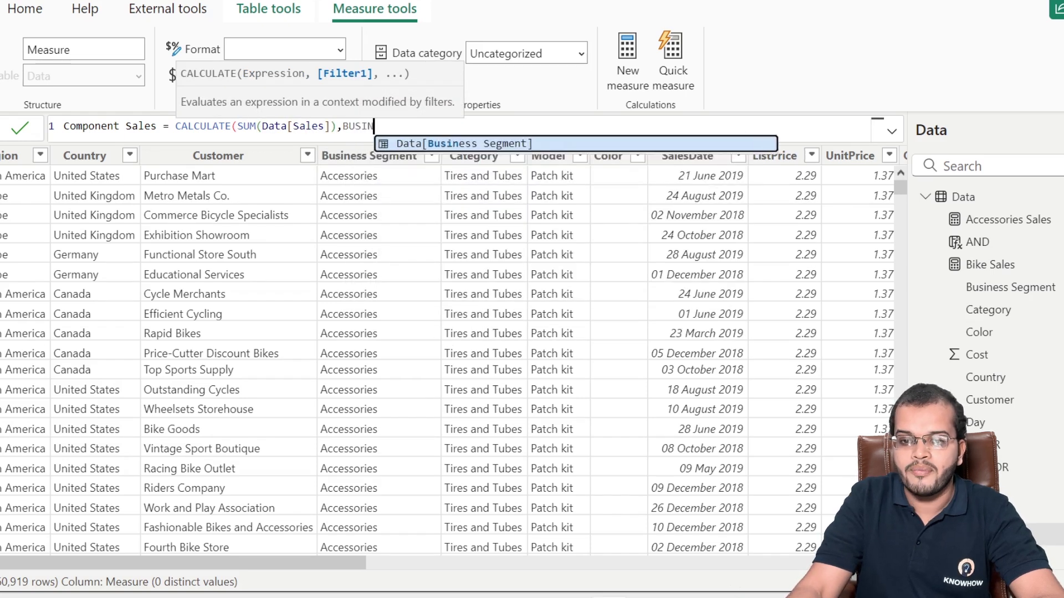
{"action": "key", "text": "Tab"}
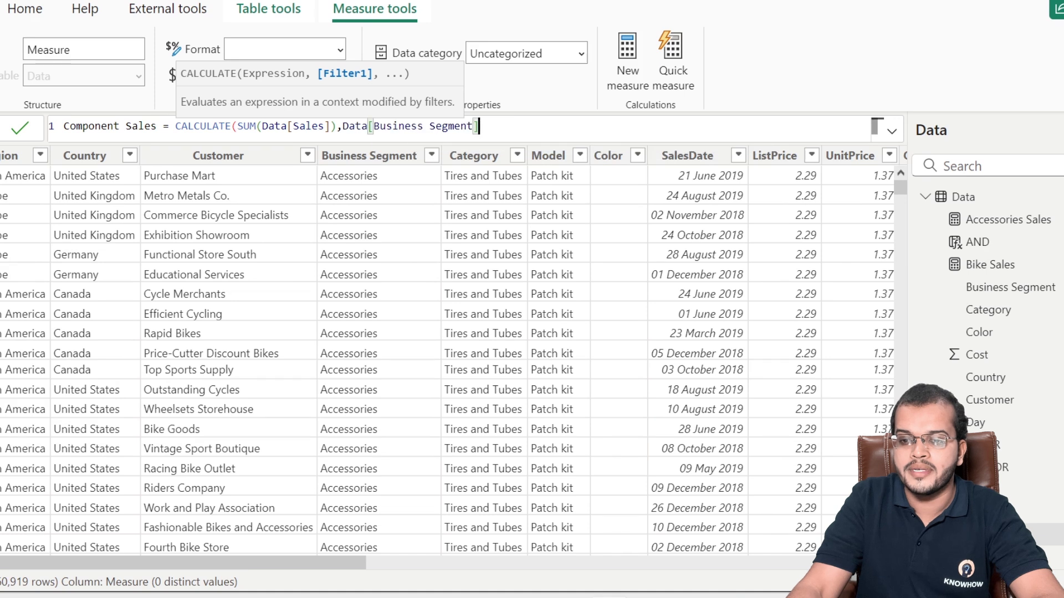
{"action": "type", "text": "=\"COMPONE"}
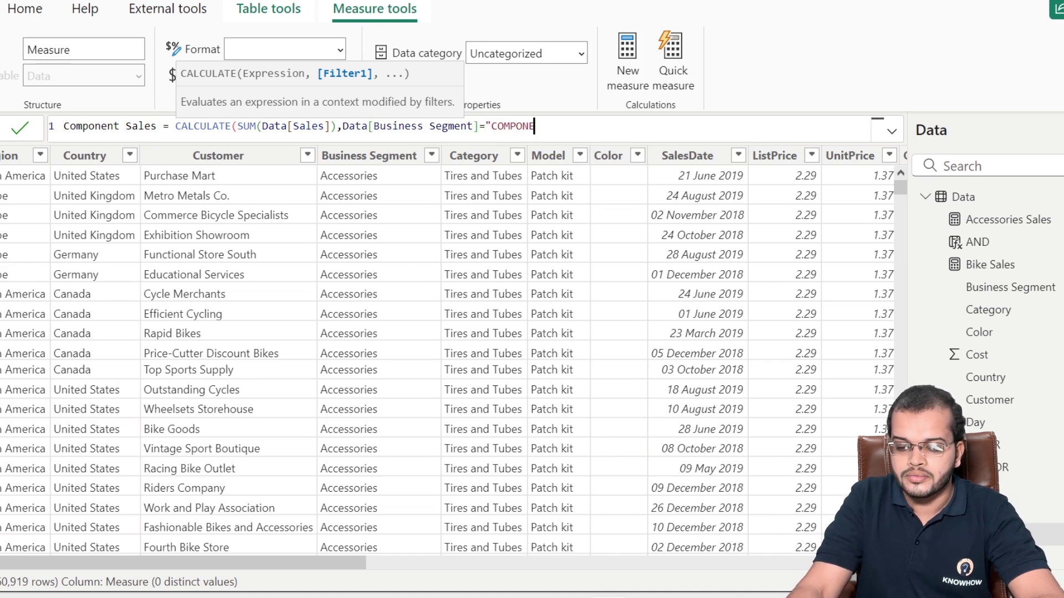
{"action": "type", "text": "NTS\")"}
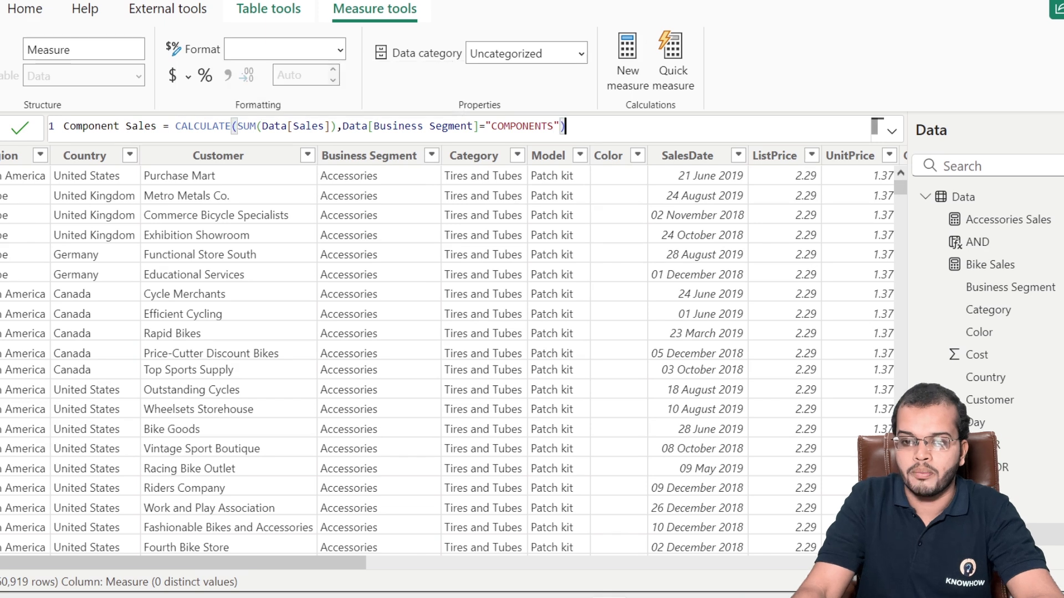
{"action": "key", "text": "Return"}
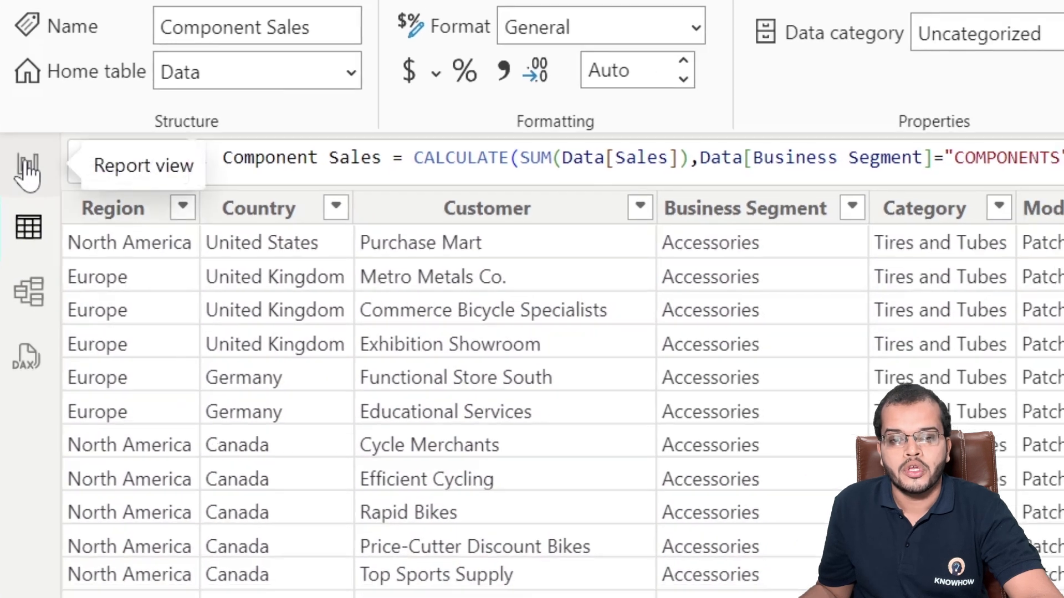
Step: Replace the Accessories Sales measure in the report page's card visual with Component Sales
{"action": "left_click", "coordinate": [22, 132]}
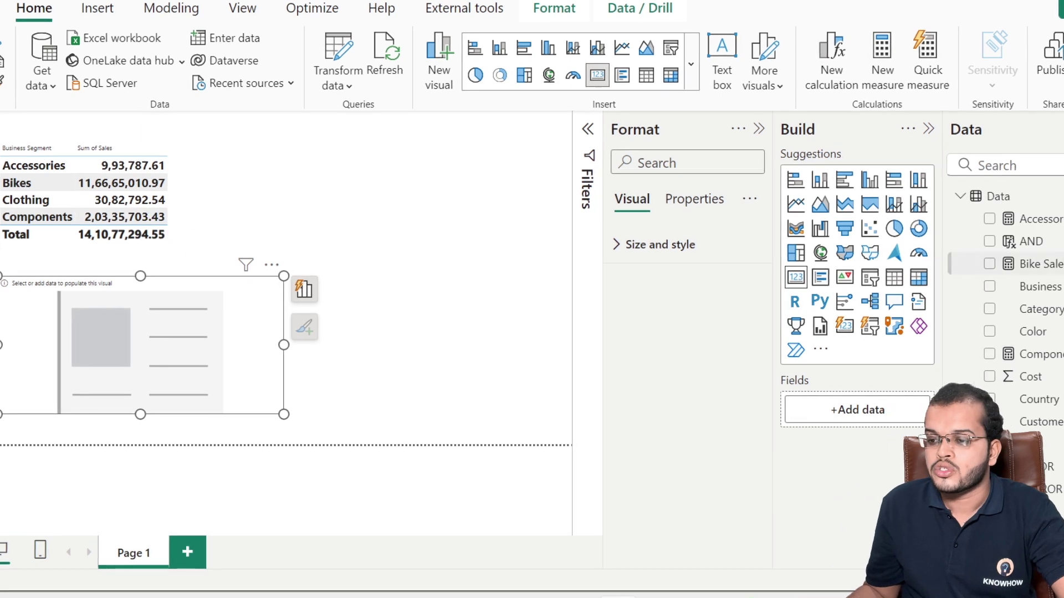
{"action": "left_click_drag", "start_coordinate": [1030, 353], "coordinate": [861, 415]}
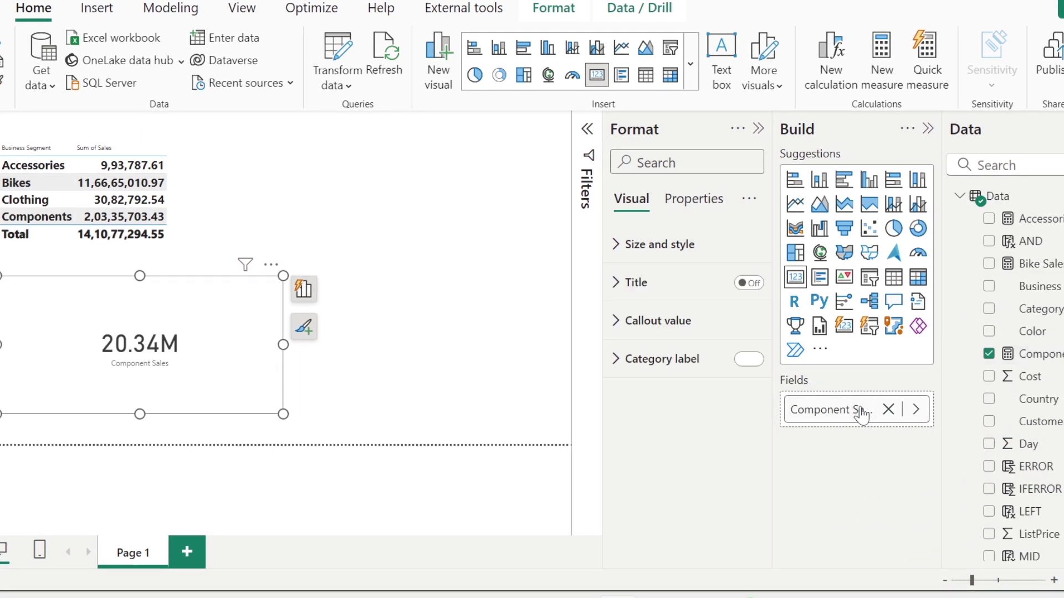
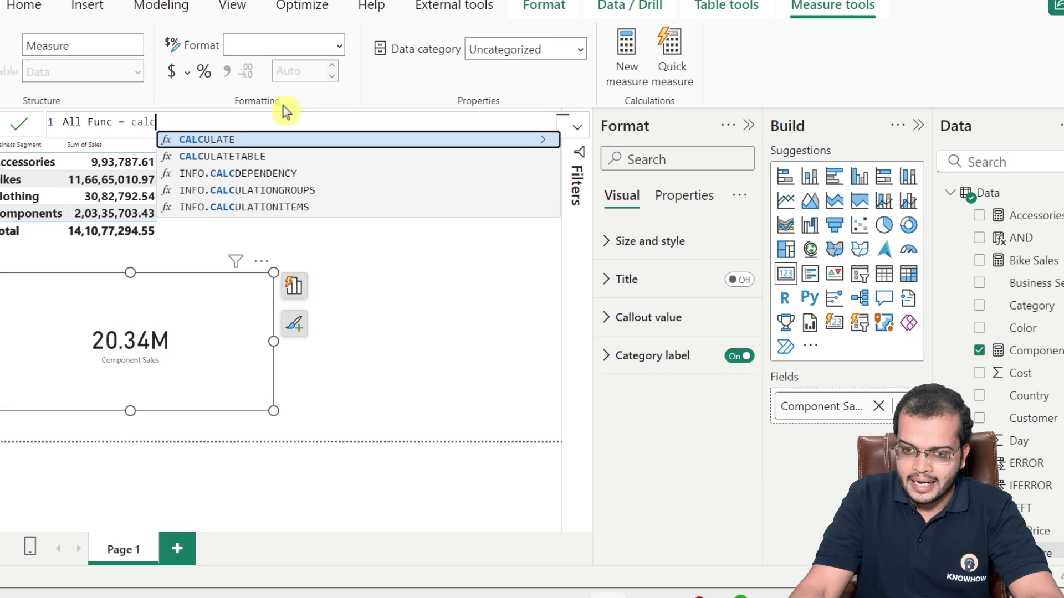
Step: Start the All Func measure's formula with CALCULATE and enter SUM(Data[Sales] as its expression argument
{"action": "key", "text": "Tab"}
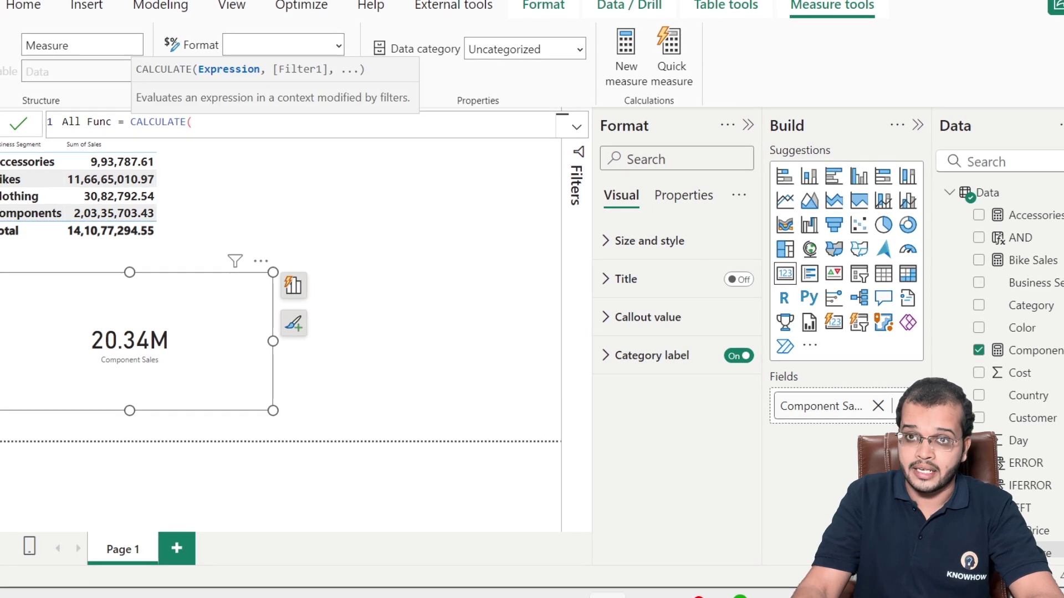
{"action": "type", "text": "sum"}
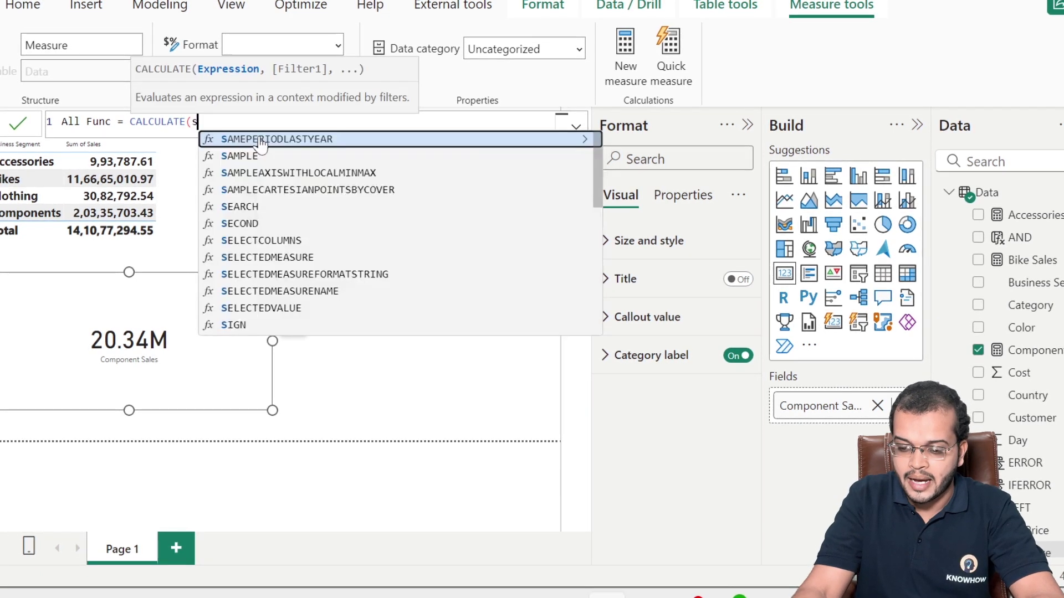
{"action": "left_click", "coordinate": [259, 139]}
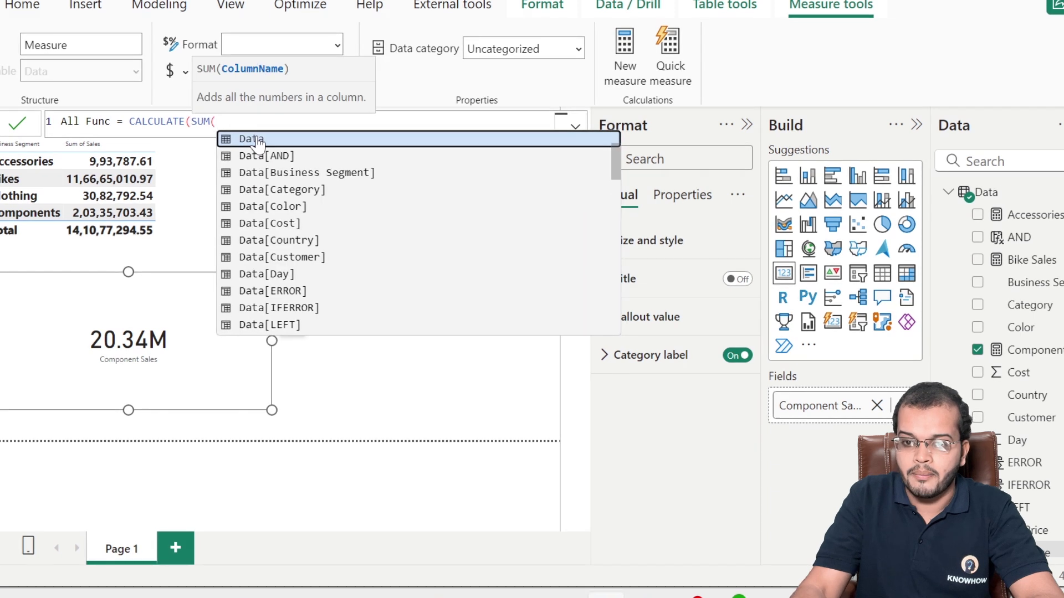
{"action": "type", "text": "sales"}
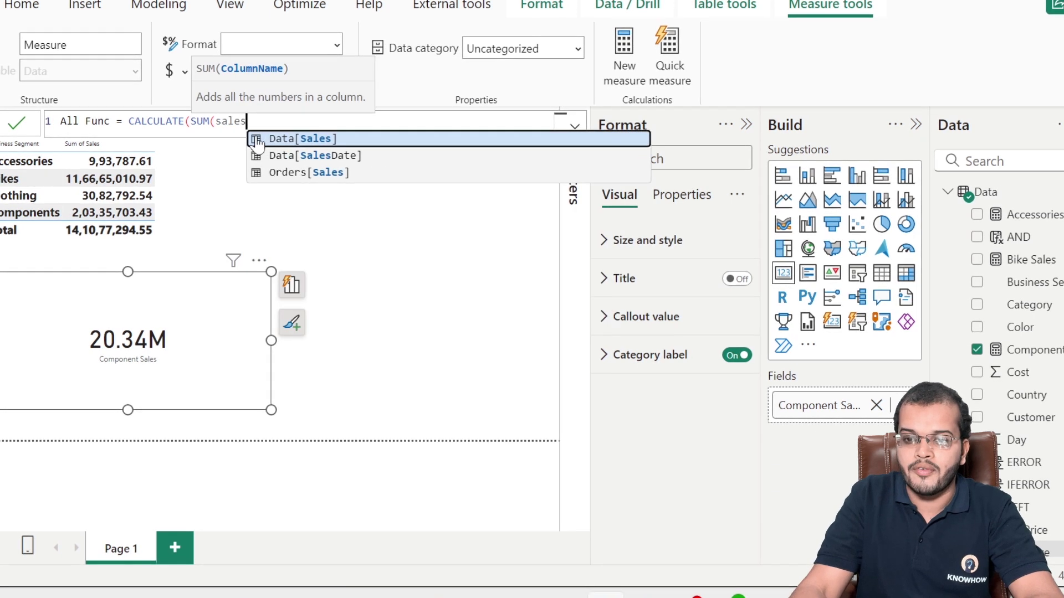
{"action": "left_click", "coordinate": [284, 139]}
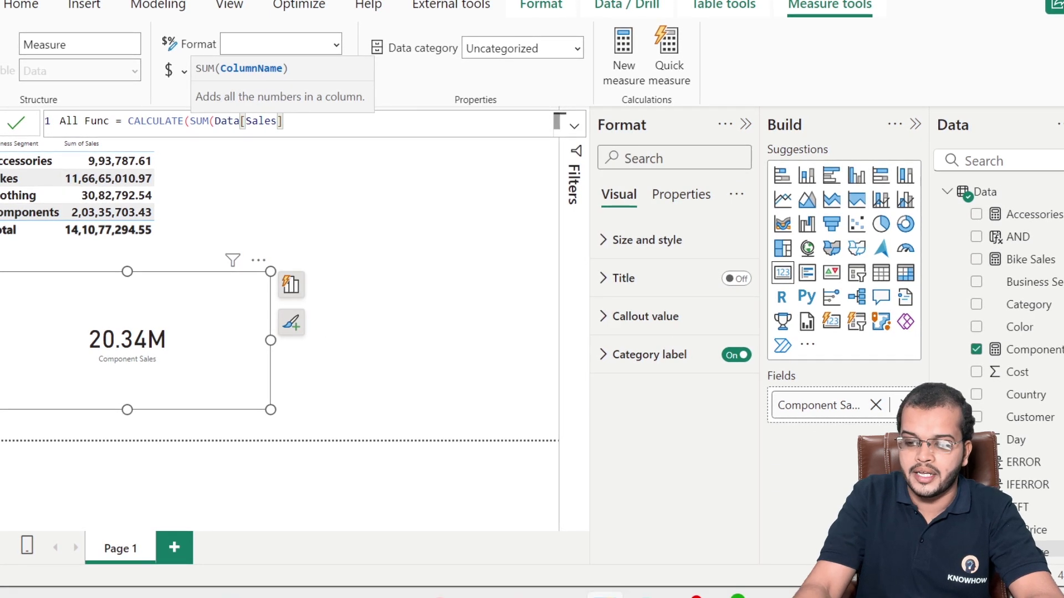
Step: Close the SUM expression, add ALL(Data) as the filter argument of the All Func measure and commit the formula
{"action": "type", "text": "),all"}
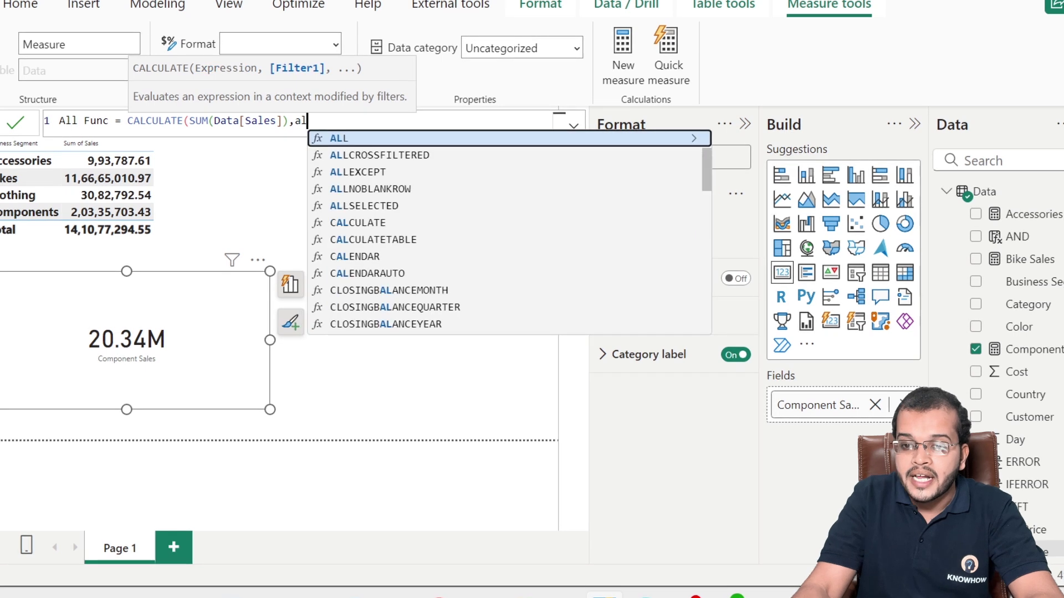
{"action": "left_click", "coordinate": [339, 138]}
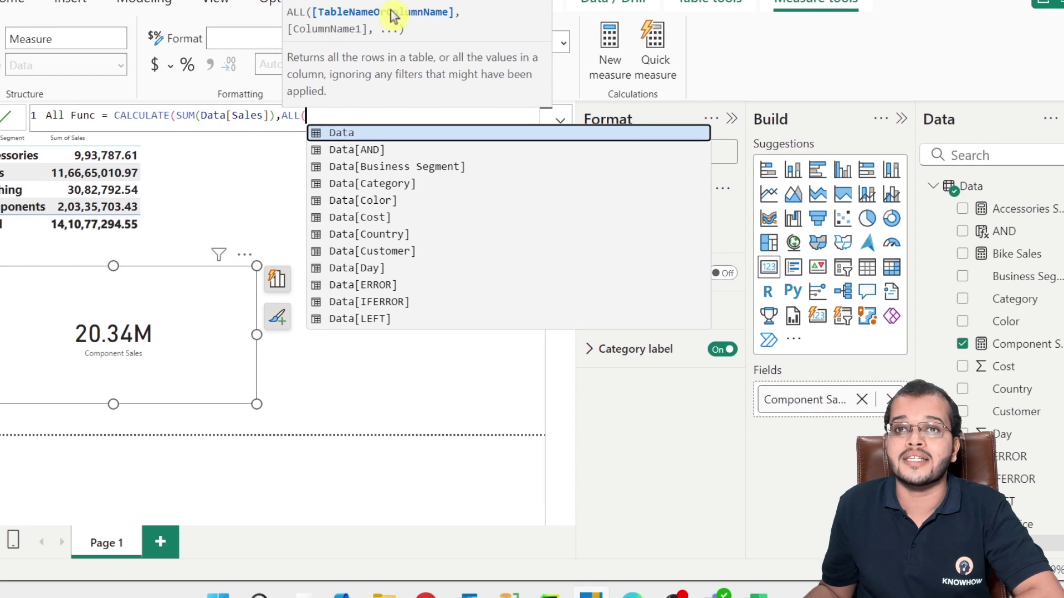
{"action": "type", "text": "data"}
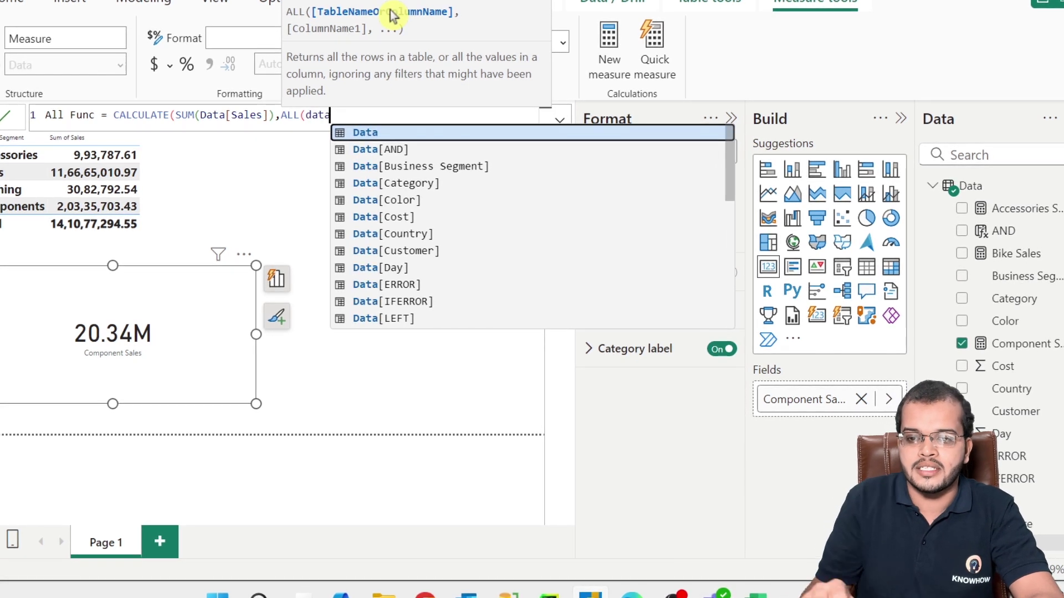
{"action": "left_click", "coordinate": [420, 136]}
{"action": "type", "text": "))"}
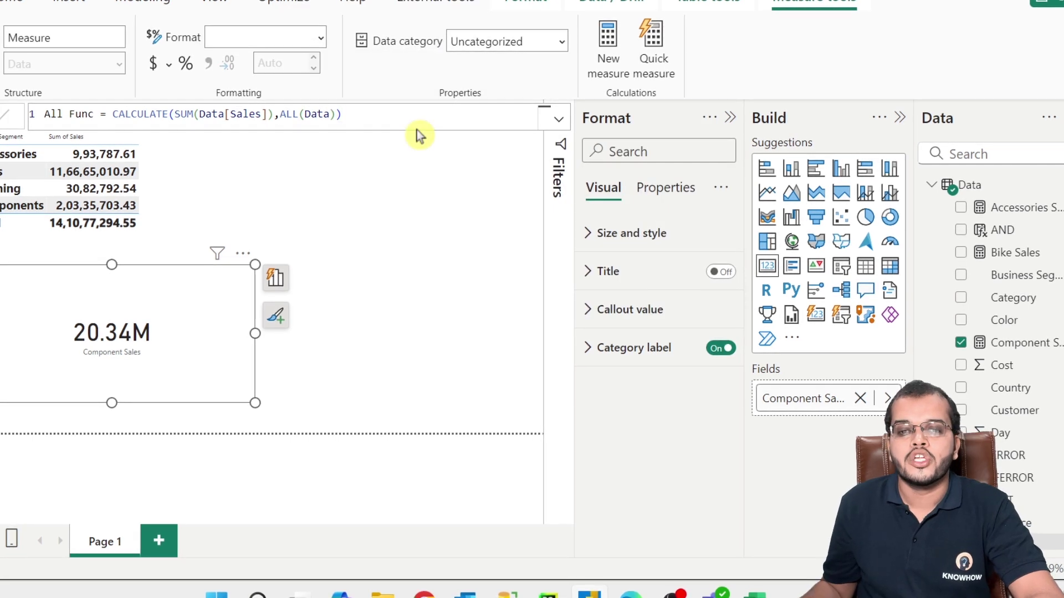
{"action": "key", "text": "Return"}
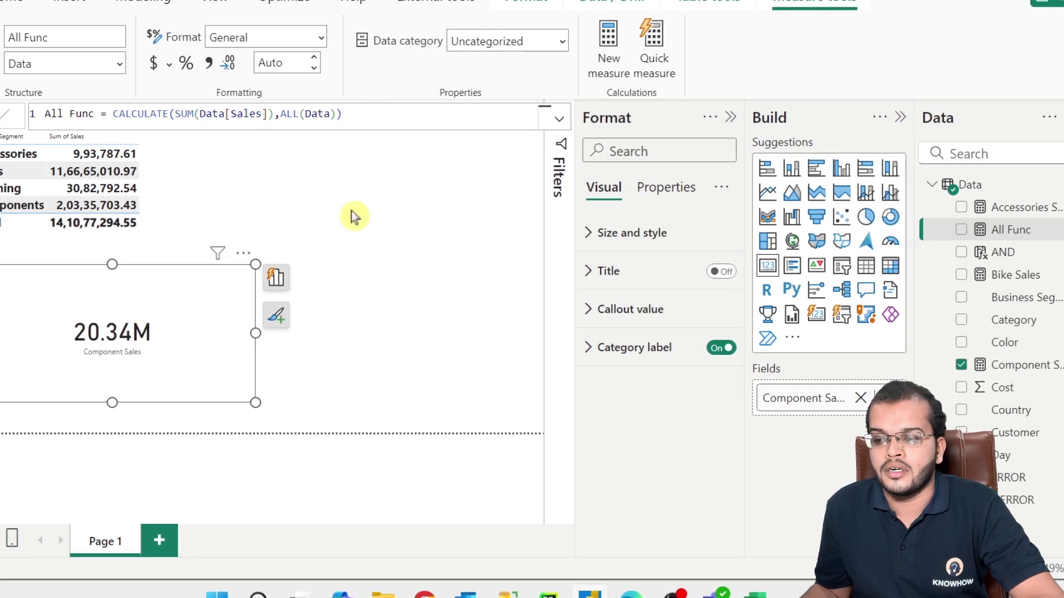
Step: Add the All Func measure as a column in the widened business segment table and move the table down the page
{"action": "left_click", "coordinate": [1008, 229]}
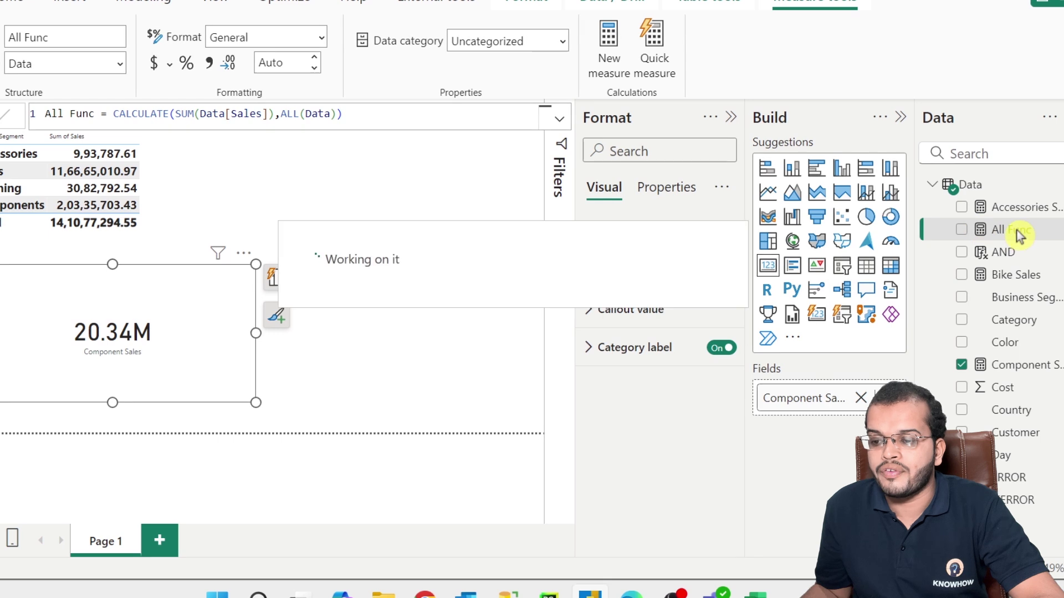
{"action": "left_click", "coordinate": [187, 205]}
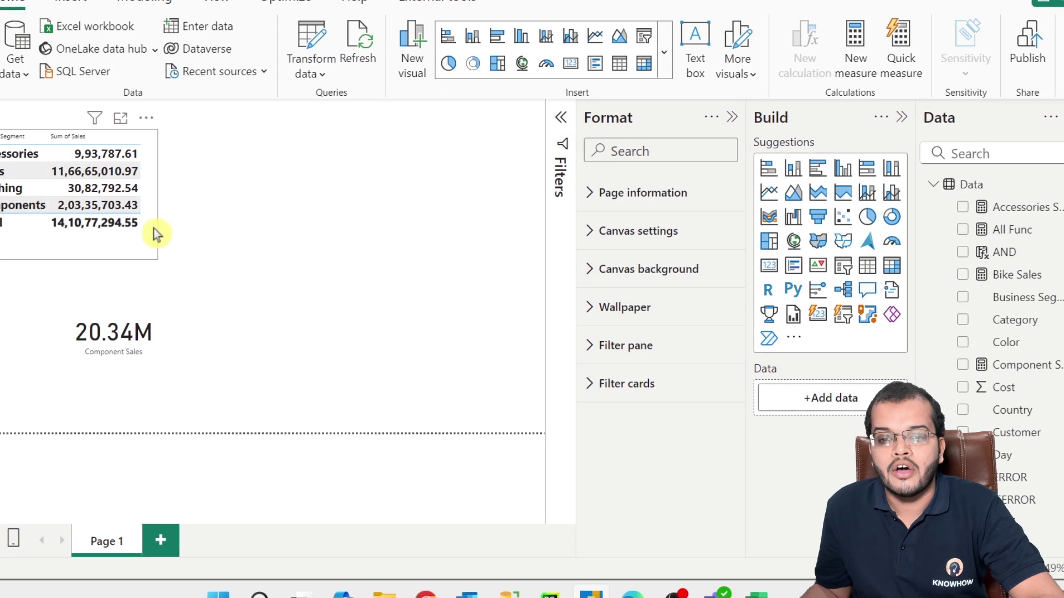
{"action": "left_click", "coordinate": [154, 251]}
{"action": "left_click_drag", "start_coordinate": [204, 257], "coordinate": [387, 265]}
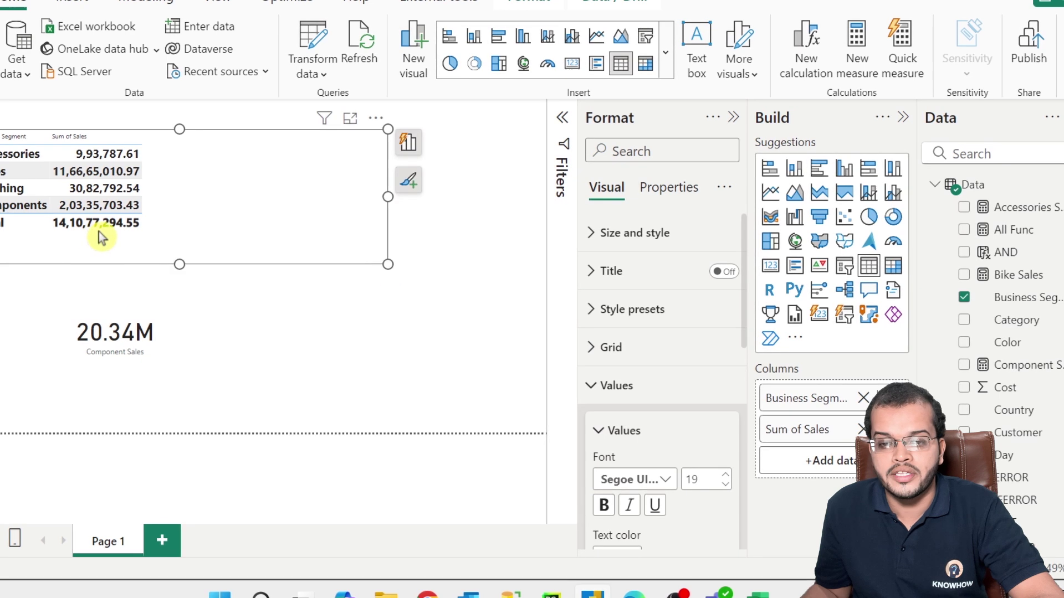
{"action": "left_click_drag", "start_coordinate": [1014, 229], "coordinate": [864, 469]}
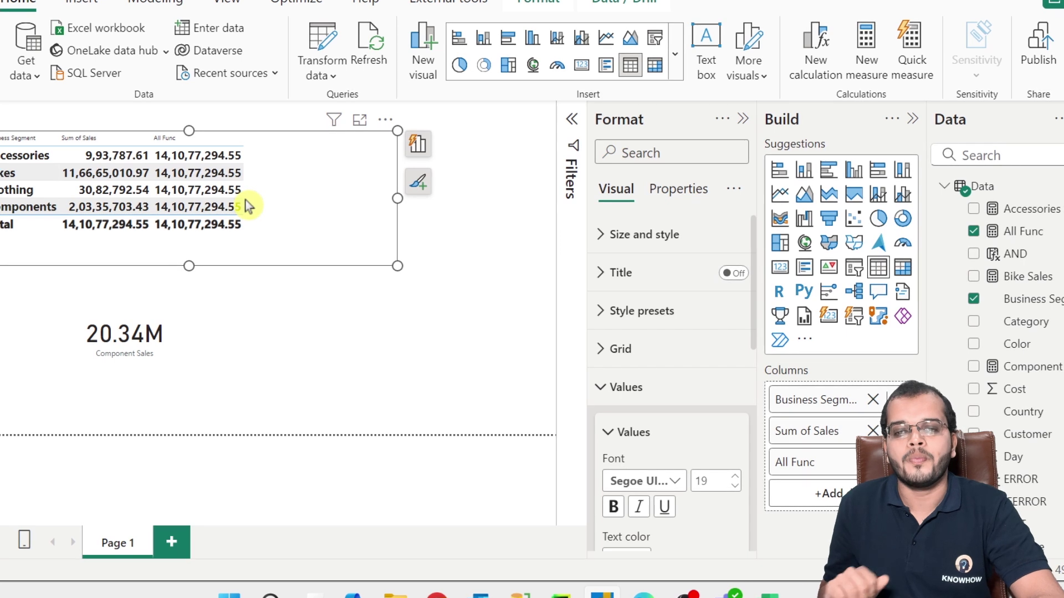
{"action": "left_click_drag", "start_coordinate": [277, 211], "coordinate": [331, 272]}
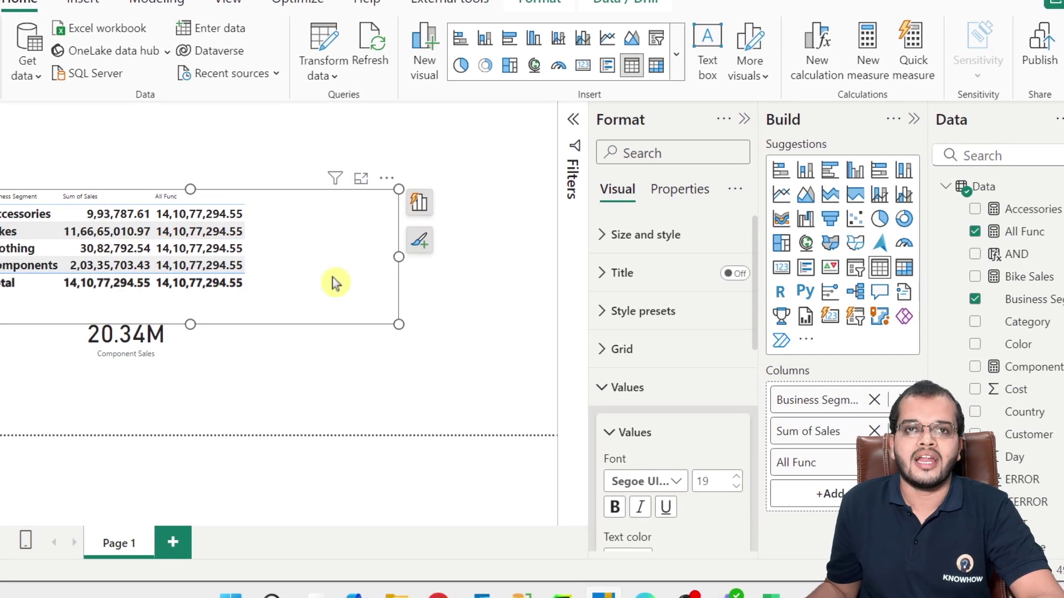
{"action": "left_click", "coordinate": [470, 298]}
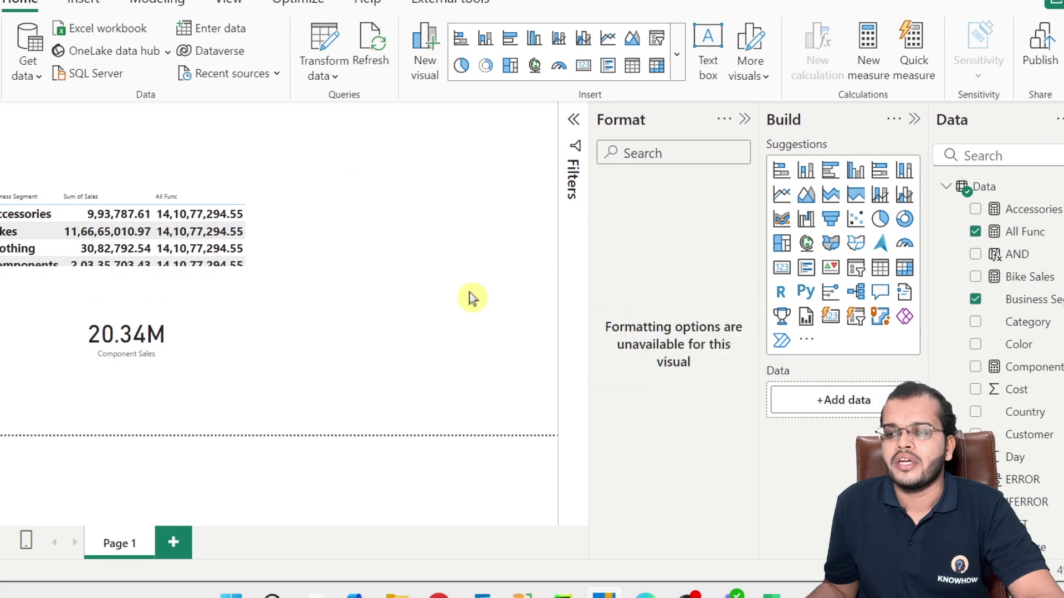
Step: Create a new measure in the Data table named ALLEXCEPT FUNC and start its formula with the CALCULATE function
{"action": "left_click", "coordinate": [1004, 191]}
{"action": "right_click", "coordinate": [1004, 193]}
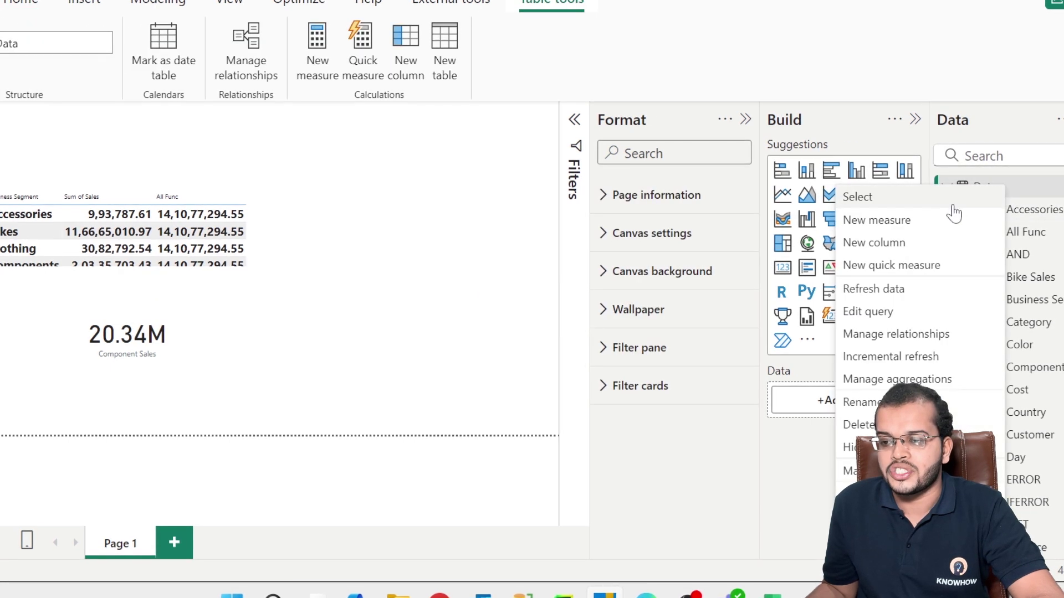
{"action": "key", "text": "Escape"}
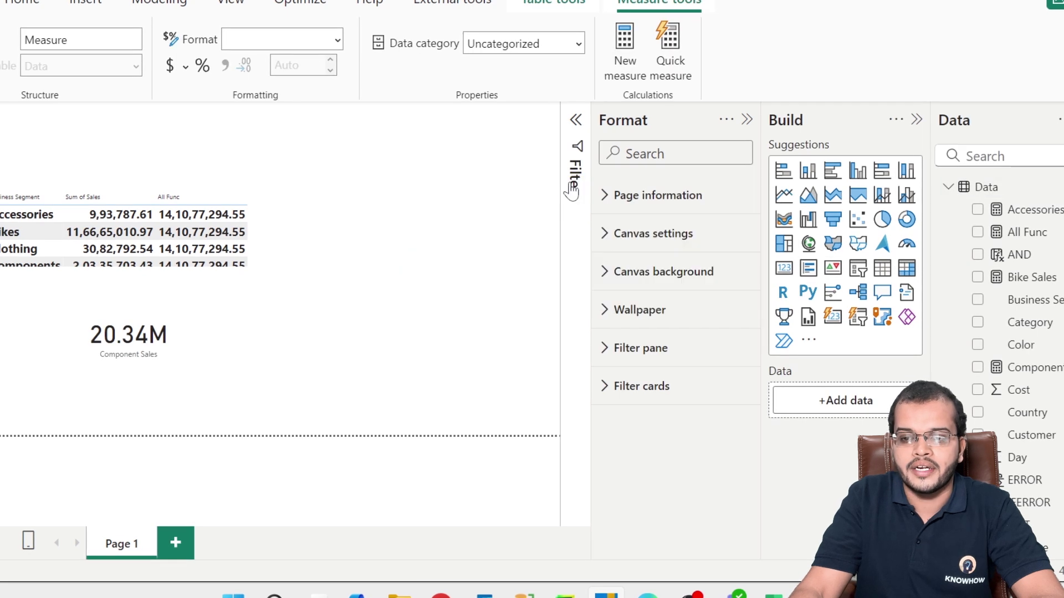
{"action": "key", "text": "ctrl+a"}
{"action": "type", "text": "ALLEXCEPT FUNC ="}
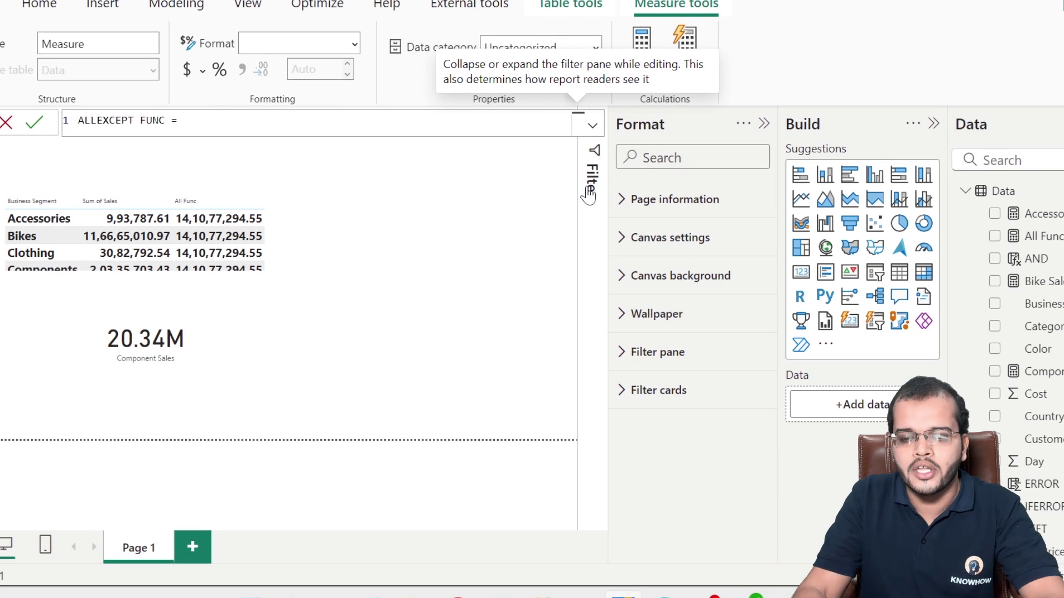
{"action": "type", "text": "CALC"}
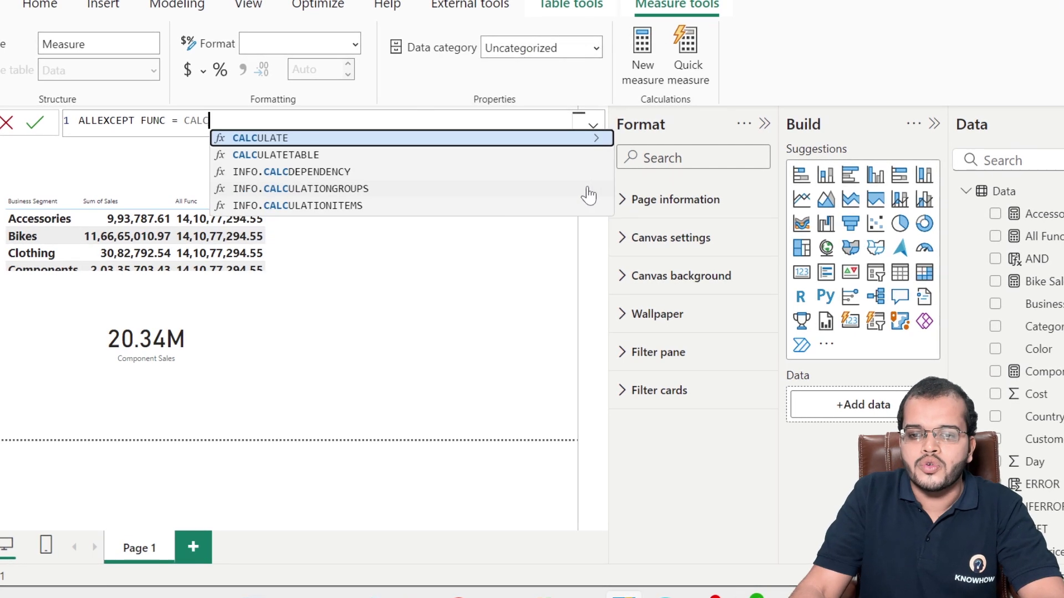
{"action": "left_click", "coordinate": [444, 138]}
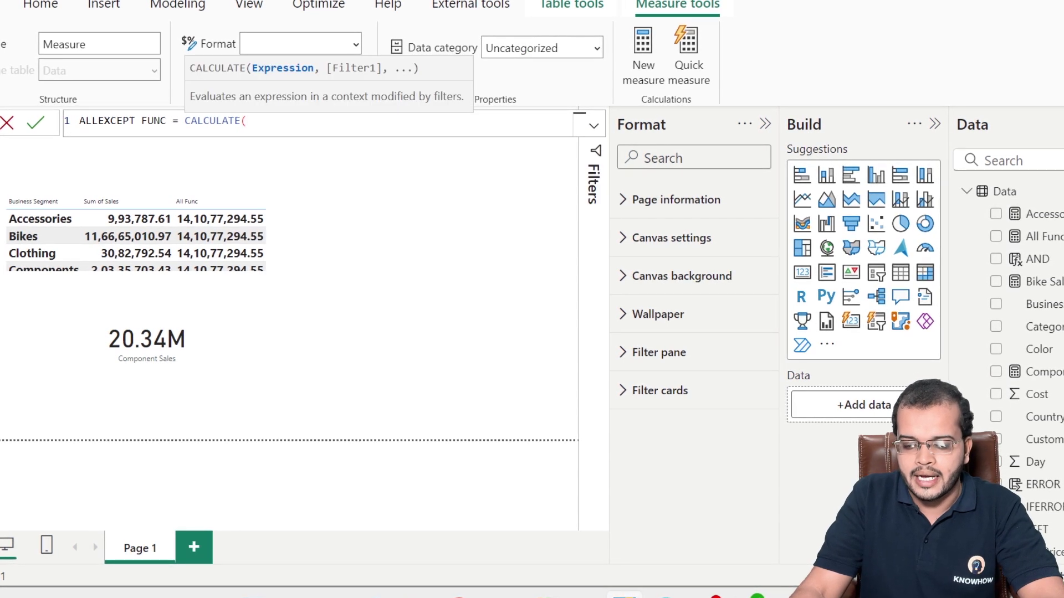
Step: Enter SUM(Data[Sales]) as the expression argument of the ALLEXCEPT FUNC measure
{"action": "type", "text": "SUM(SALES"}
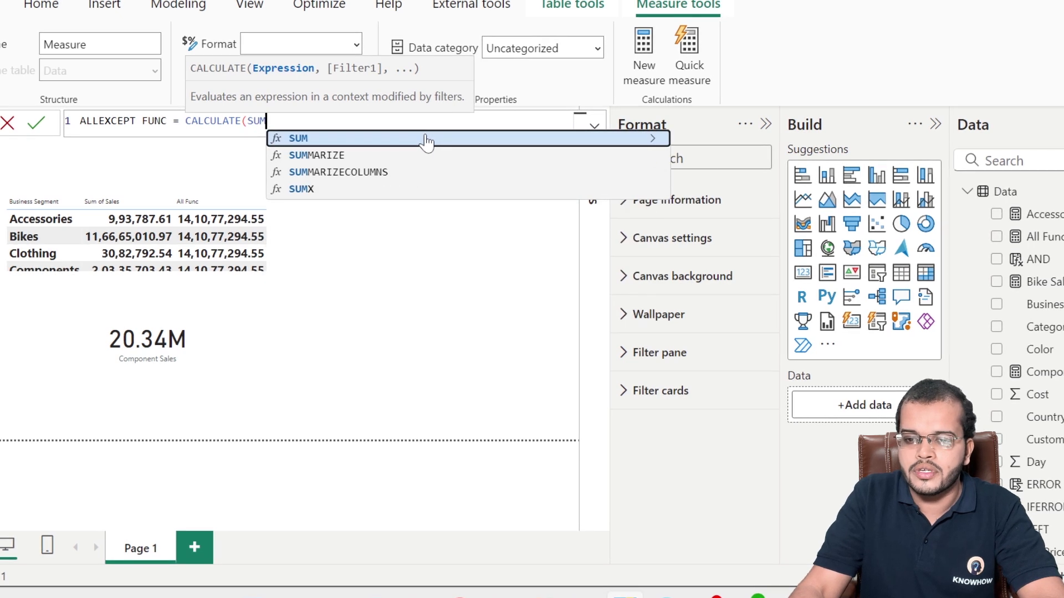
{"action": "left_click", "coordinate": [427, 140]}
{"action": "type", "text": "Sales"}
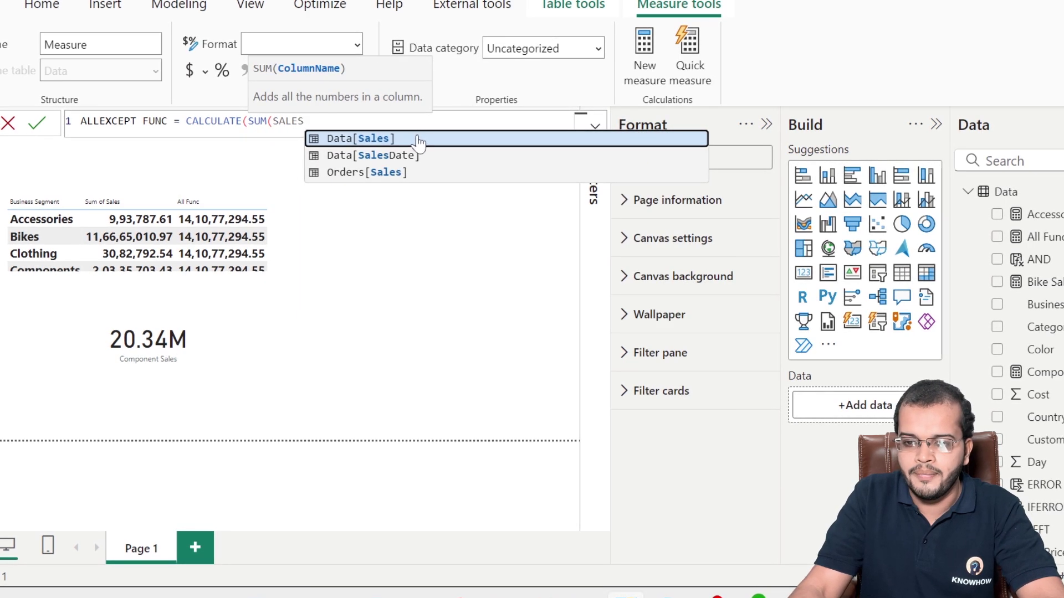
{"action": "left_click", "coordinate": [425, 138]}
{"action": "type", "text": "),"}
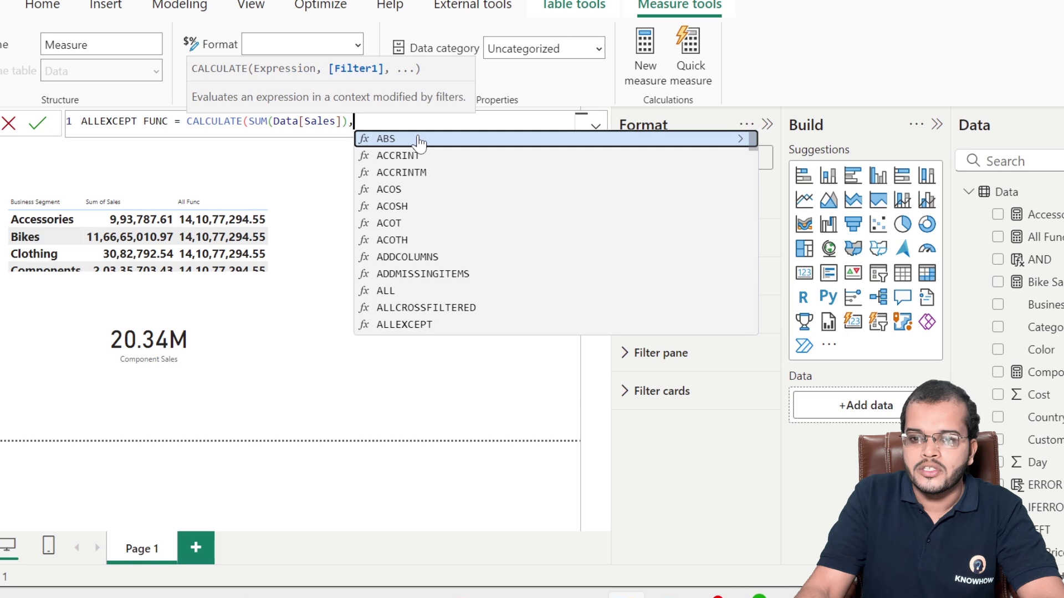
Step: Add the filter ALLEXCEPT(Data,Data[Business Segment]) to the ALLEXCEPT FUNC measure, close the formula and commit it
{"action": "type", "text": "ALLEXCE"}
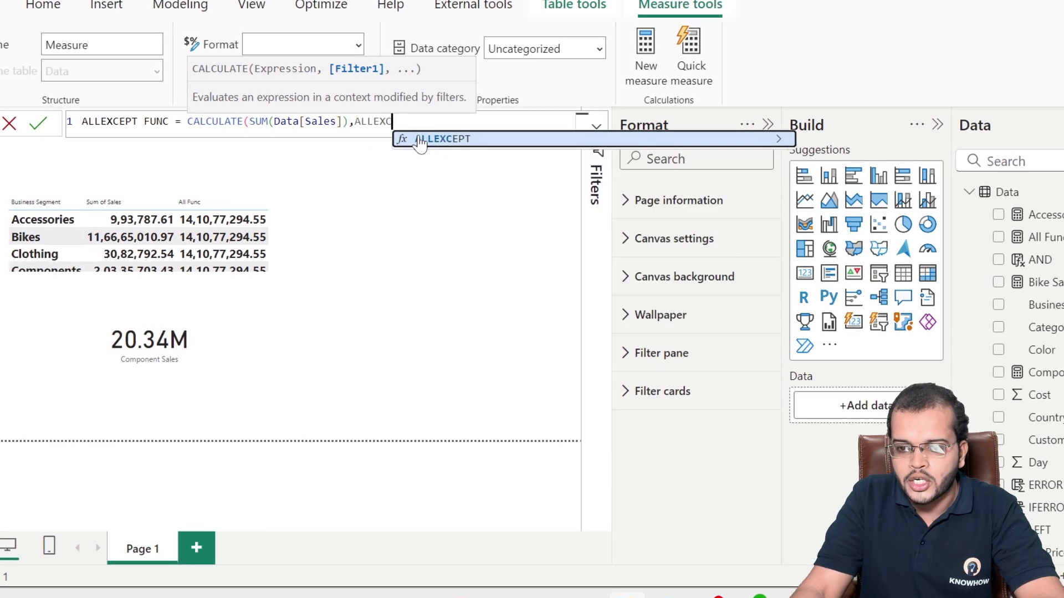
{"action": "left_click", "coordinate": [442, 140]}
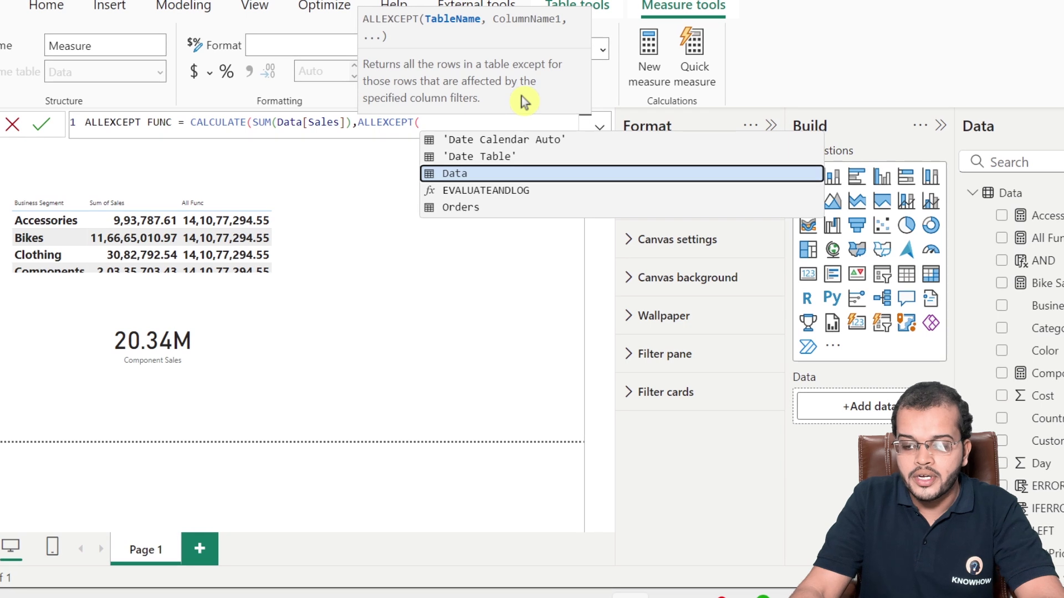
{"action": "type", "text": "DATA"}
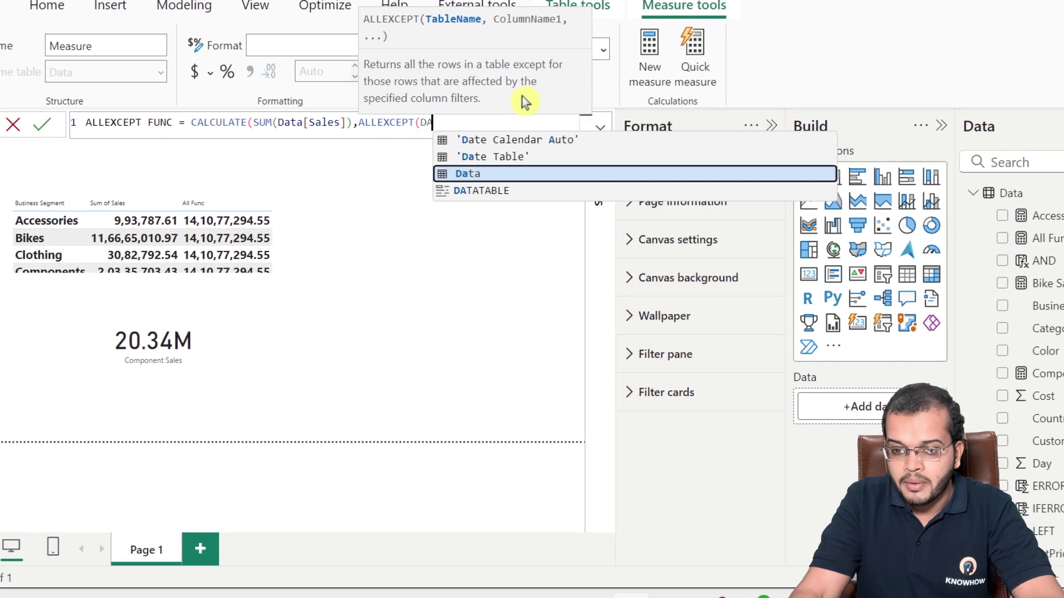
{"action": "left_click", "coordinate": [515, 140]}
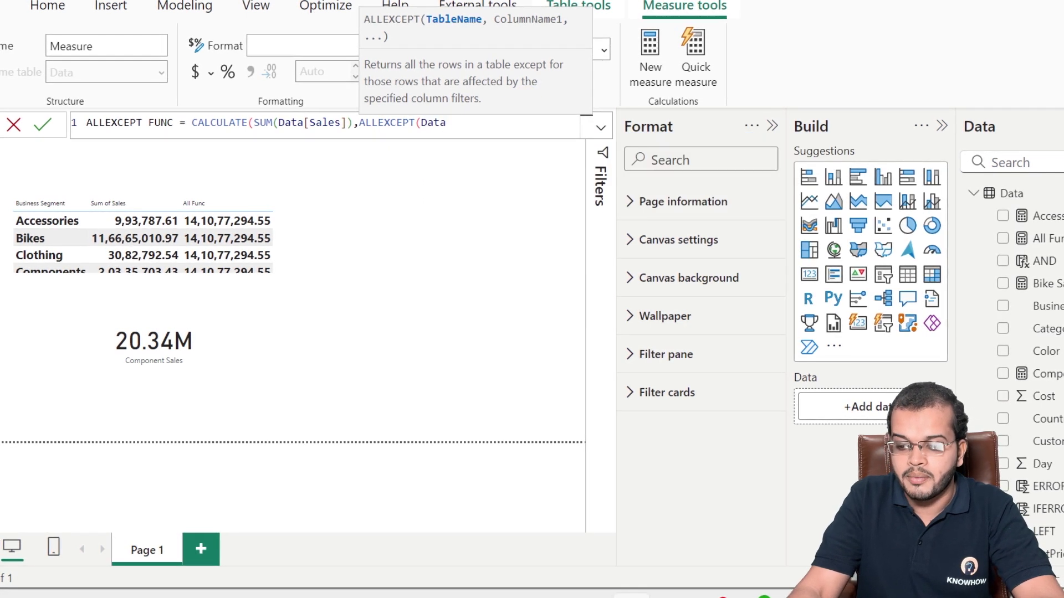
{"action": "type", "text": ",BUSIN"}
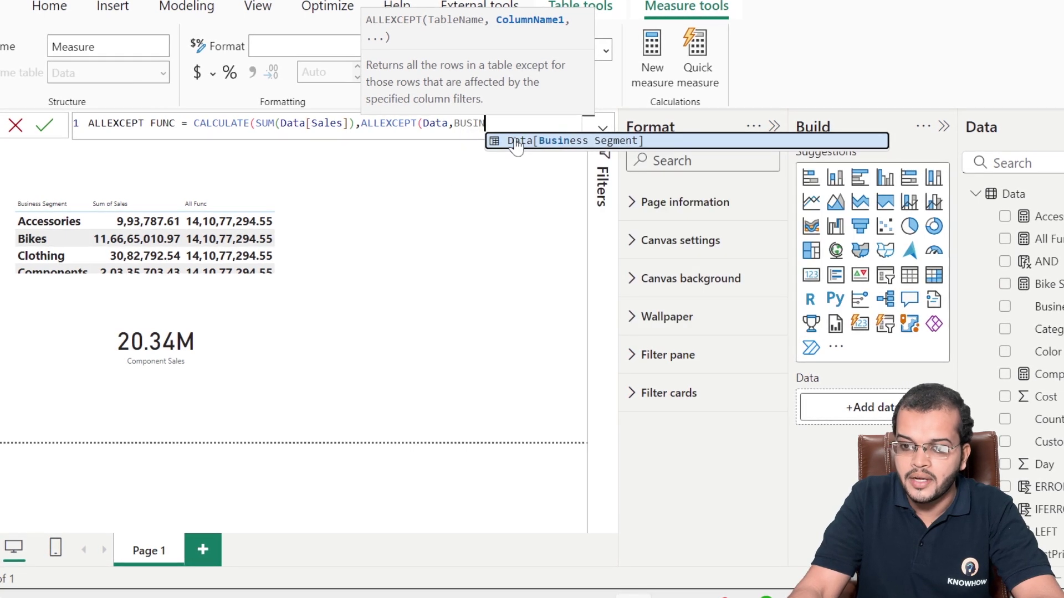
{"action": "left_click", "coordinate": [524, 143]}
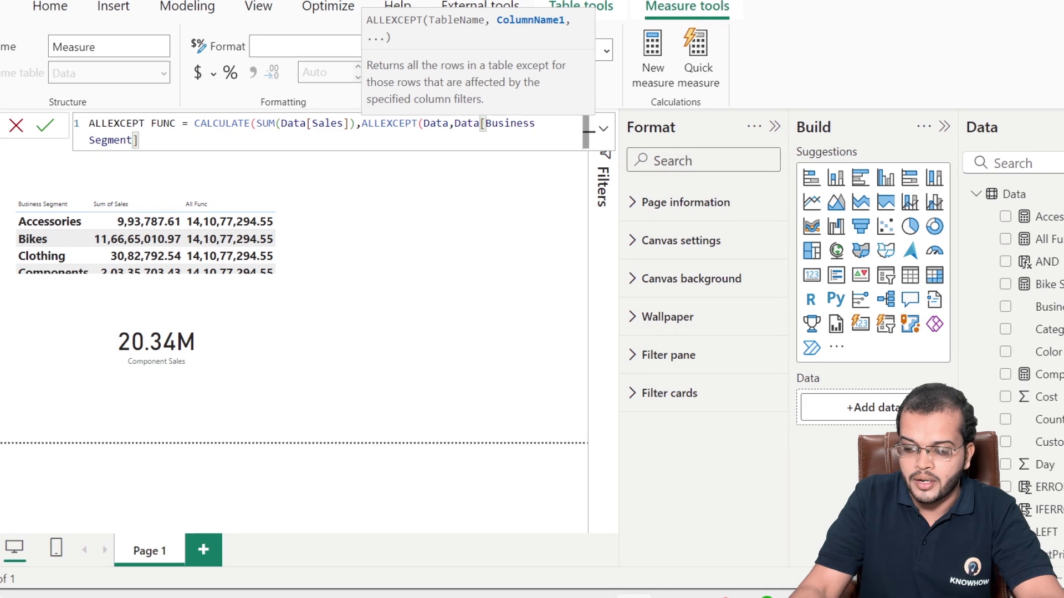
{"action": "type", "text": ")"}
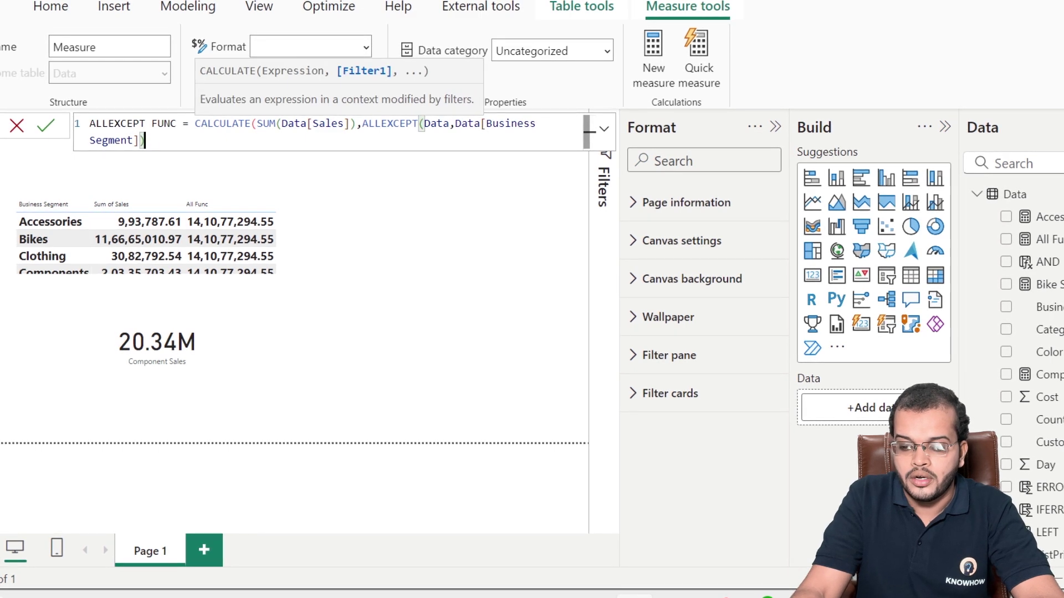
{"action": "type", "text": ")"}
{"action": "key", "text": "Return"}
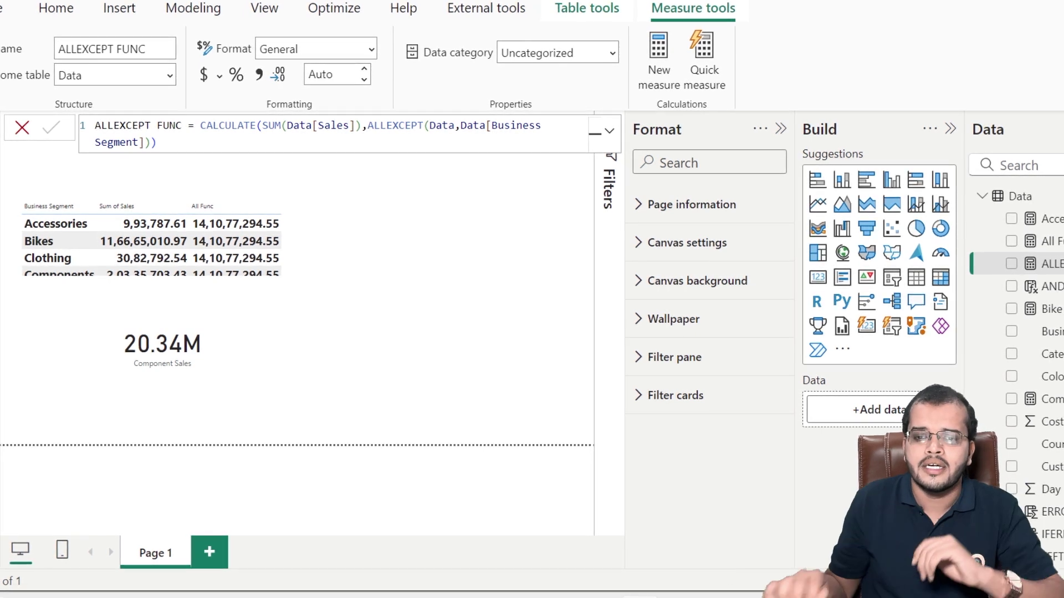
Step: Move the business segment table up, clear of the card, and add the ALLEXCEPT FUNC measure as a column
{"action": "left_click", "coordinate": [246, 320]}
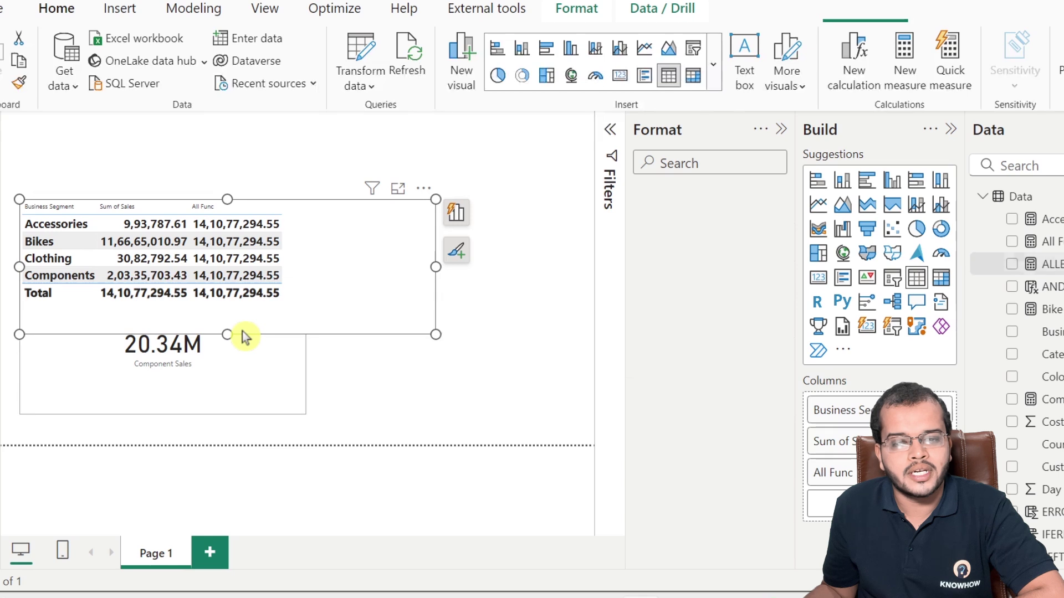
{"action": "left_click_drag", "start_coordinate": [306, 222], "coordinate": [316, 174]}
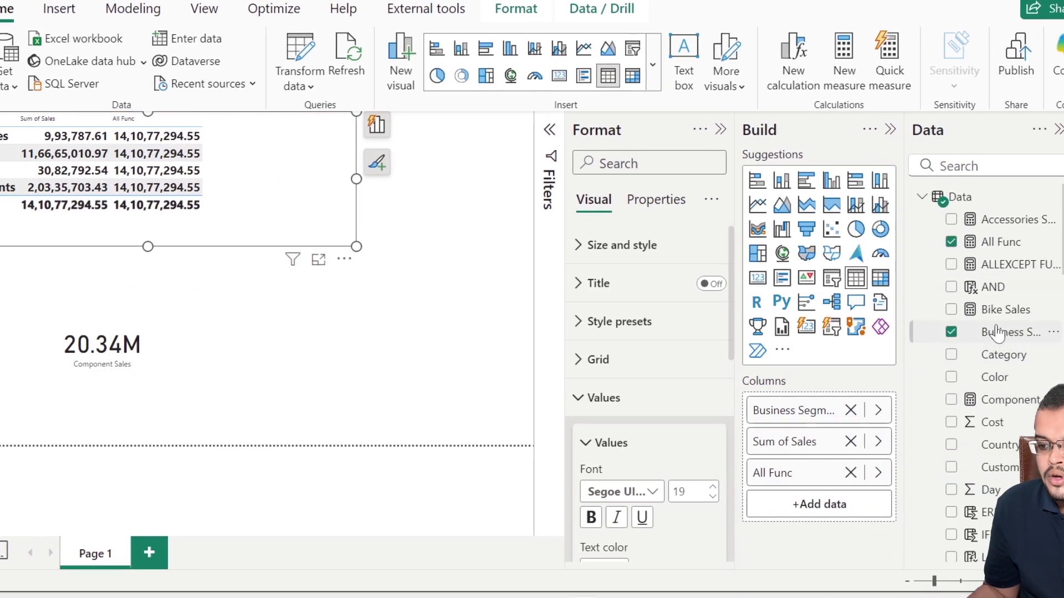
{"action": "left_click_drag", "start_coordinate": [961, 270], "coordinate": [792, 507]}
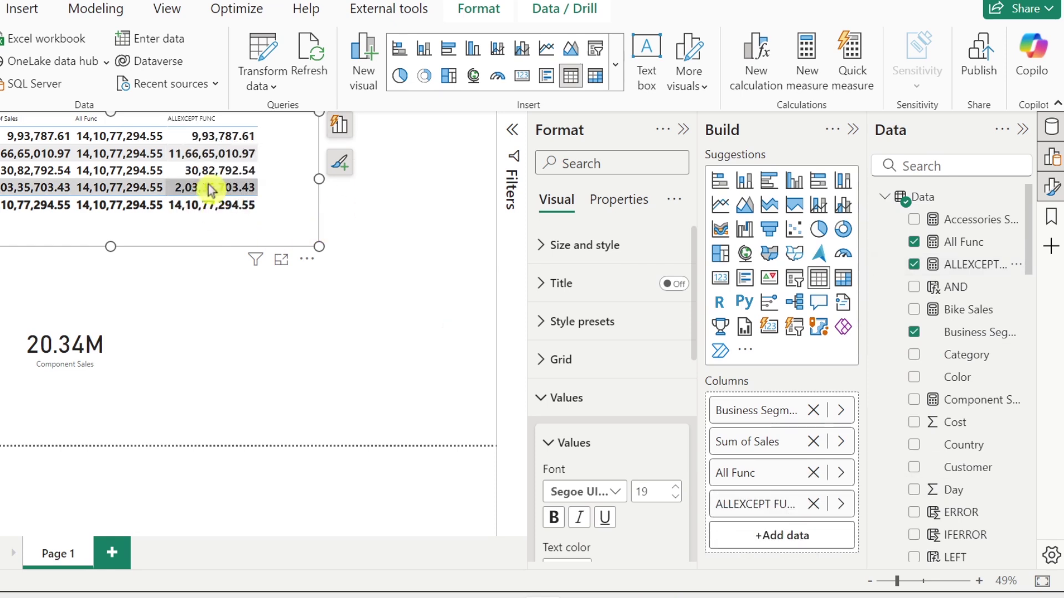
Step: Add a slicer for the Business Segment field on empty canvas beside the card and filter it to Clothing
{"action": "key", "text": "Escape"}
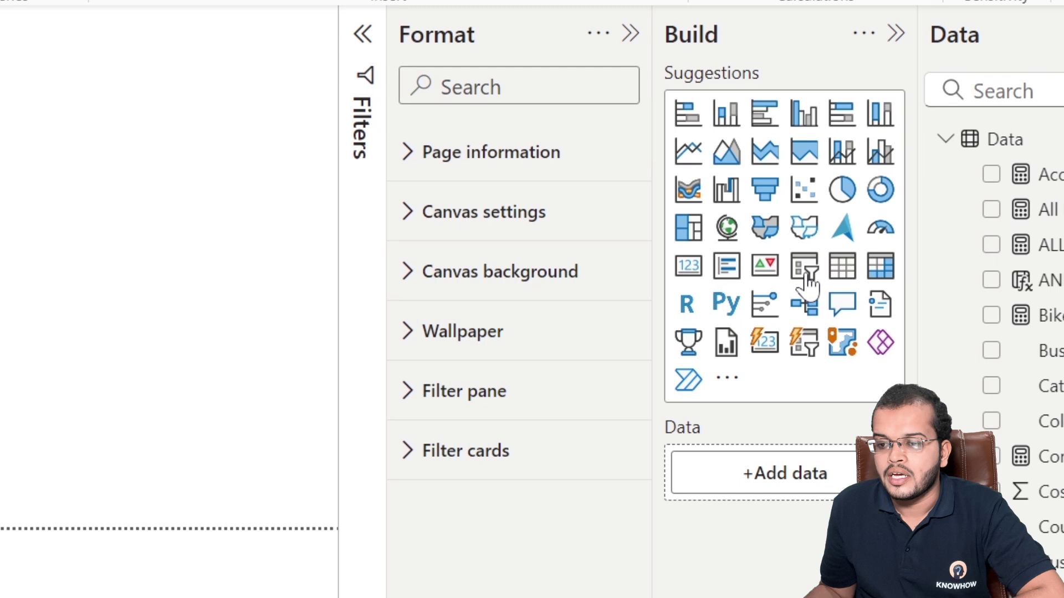
{"action": "left_click", "coordinate": [804, 272]}
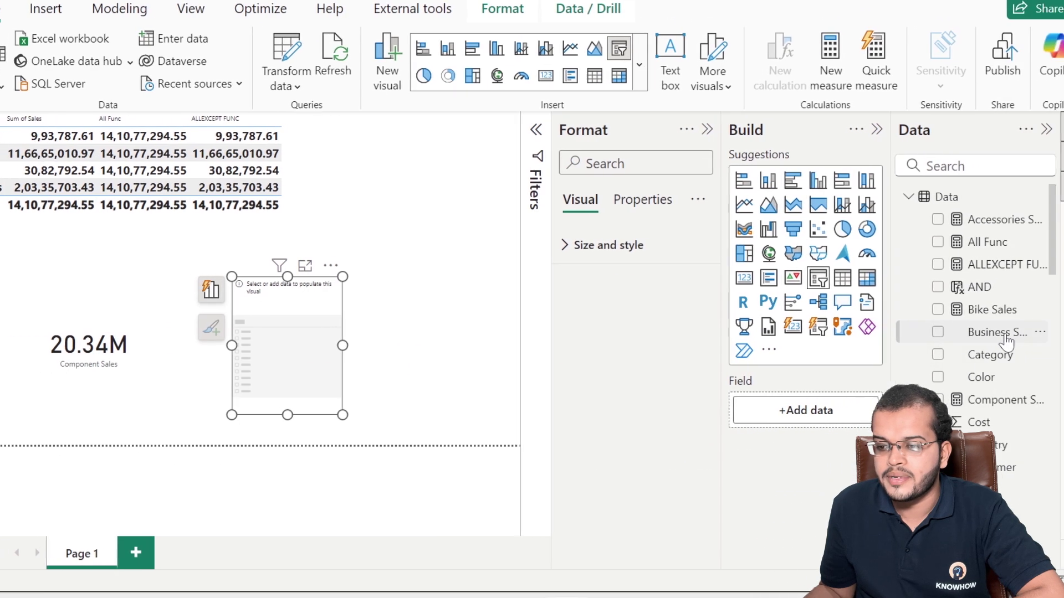
{"action": "left_click_drag", "start_coordinate": [1006, 339], "coordinate": [332, 373]}
{"action": "left_click", "coordinate": [228, 322]}
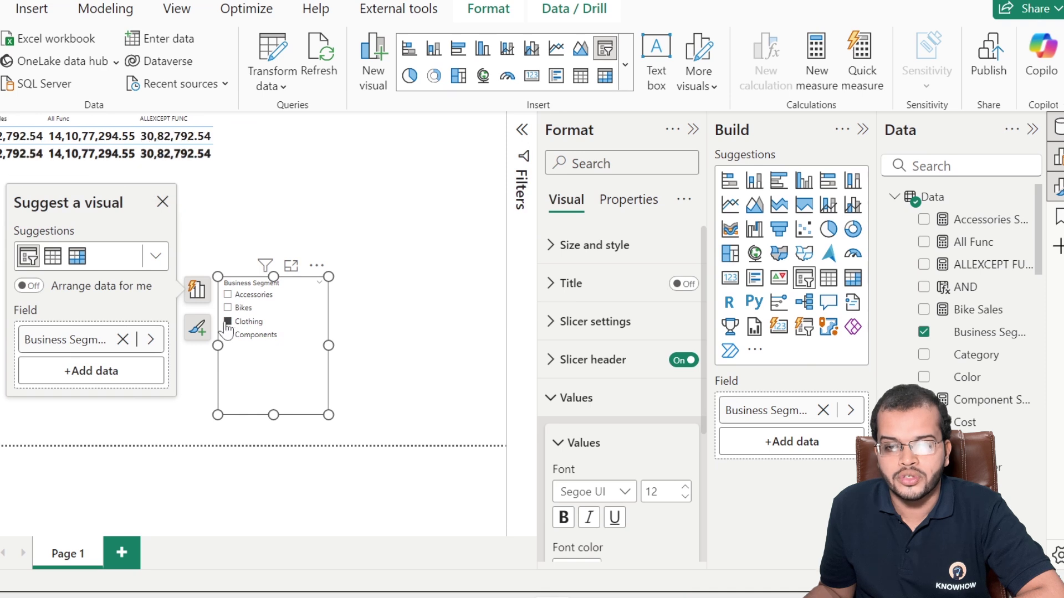
Step: Remove the Sum of Sales column from the business segment table and clear the Clothing selection in the slicer
{"action": "left_click", "coordinate": [250, 222]}
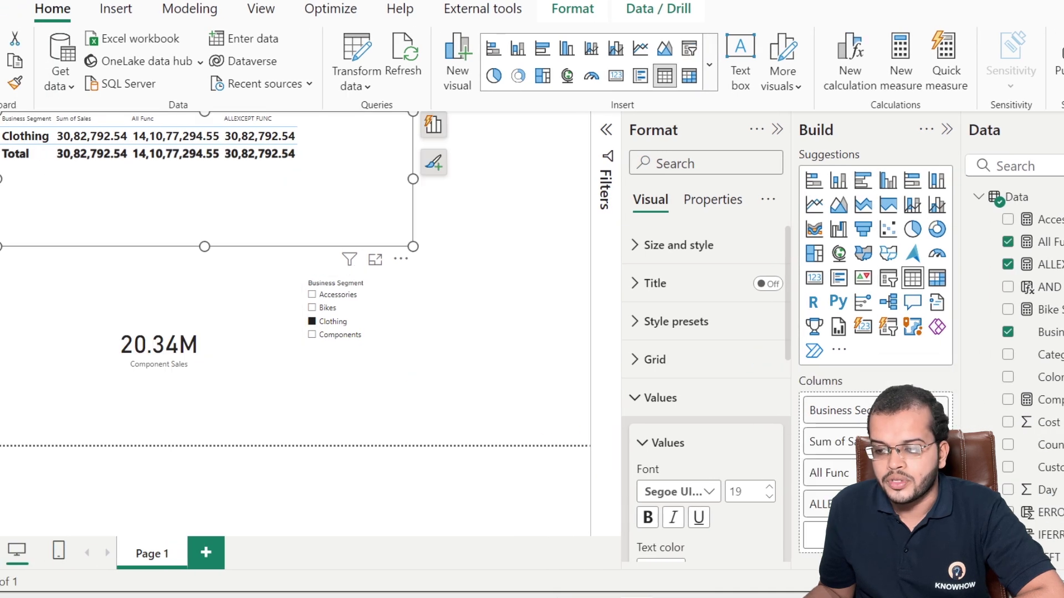
{"action": "left_click_drag", "start_coordinate": [831, 441], "coordinate": [491, 419]}
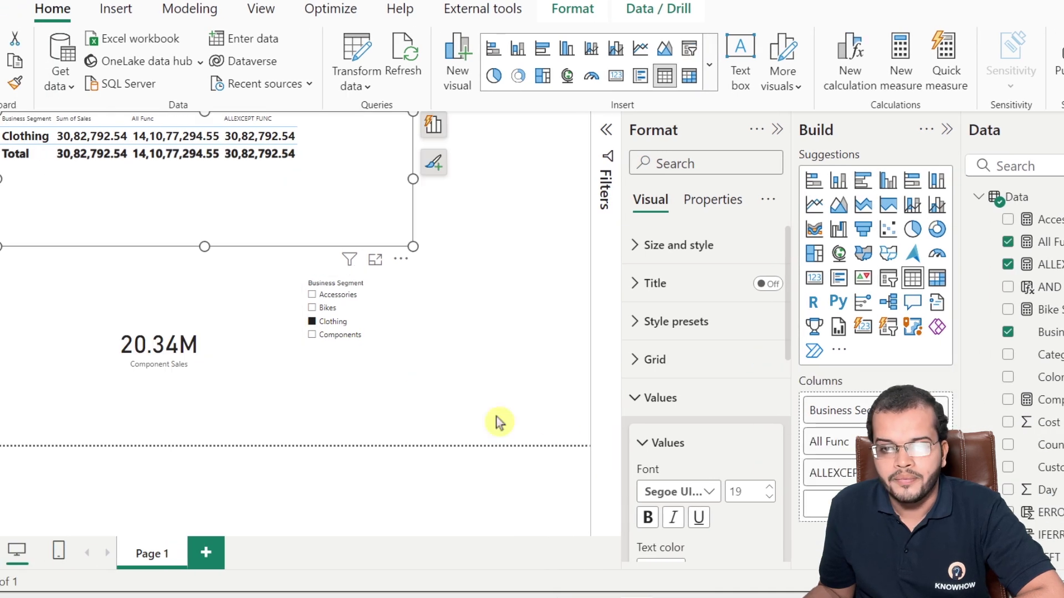
{"action": "left_click", "coordinate": [312, 321]}
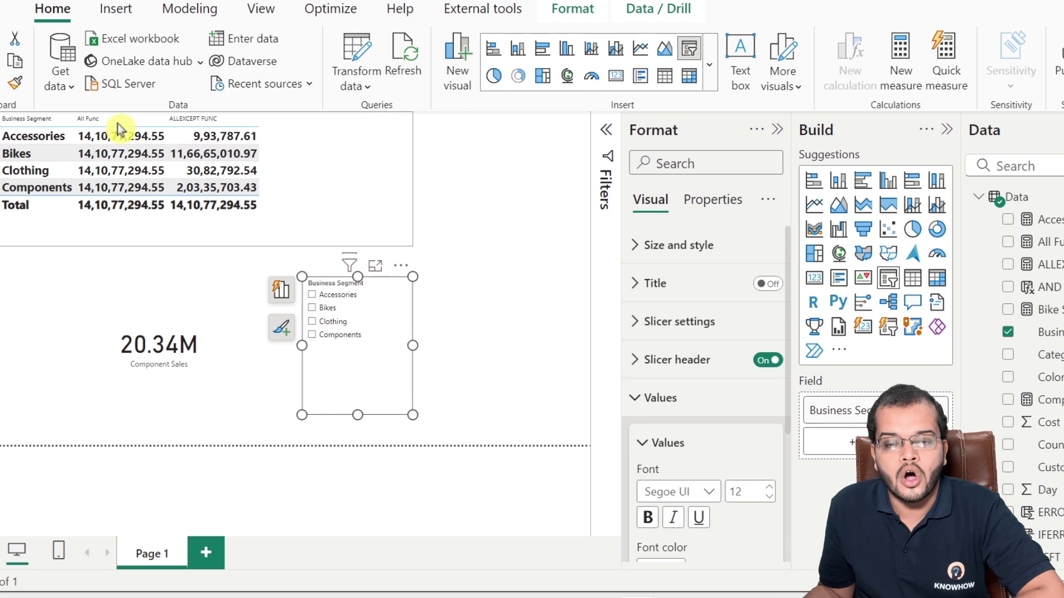
Step: Check how All Func and ALLEXCEPT FUNC respond to the Accessories, Bikes, Clothing and Components slicer options, leaving no segment selected
{"action": "left_click", "coordinate": [312, 295]}
{"action": "left_click", "coordinate": [312, 295]}
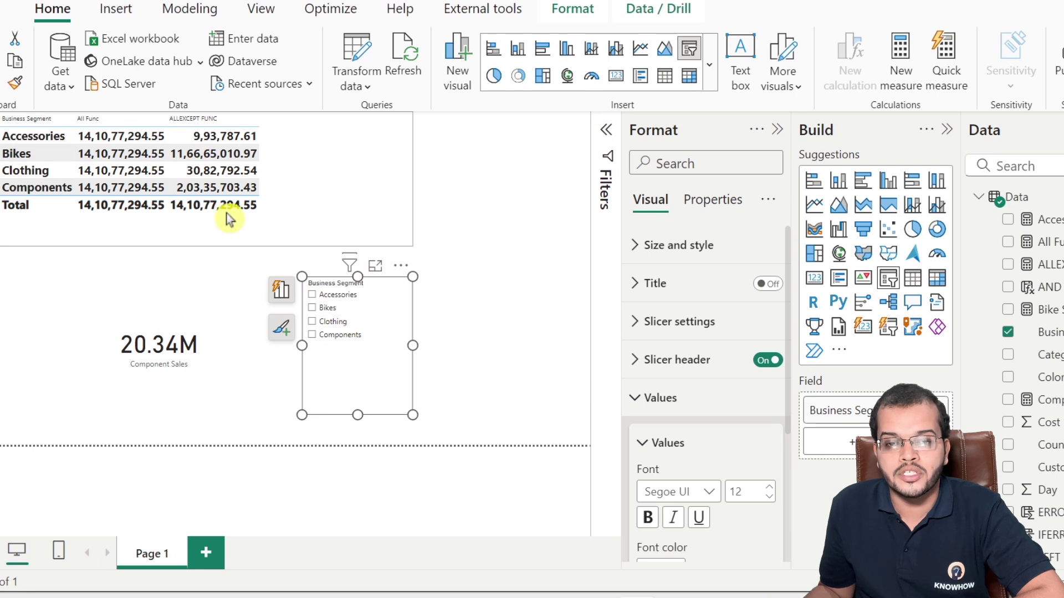
{"action": "left_click", "coordinate": [313, 296]}
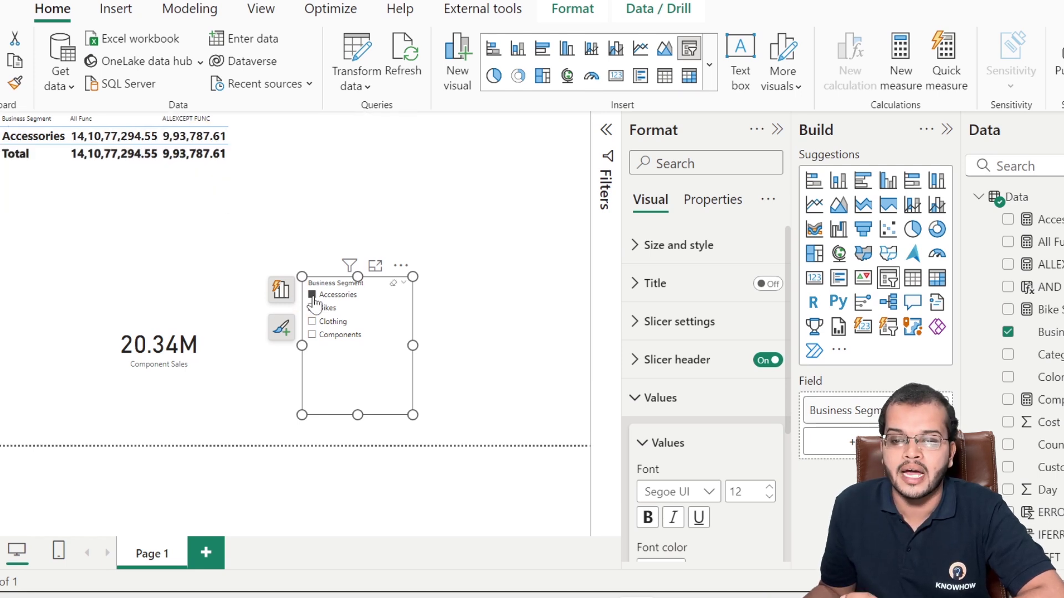
{"action": "left_click", "coordinate": [312, 308]}
{"action": "left_click", "coordinate": [313, 322]}
{"action": "left_click", "coordinate": [313, 323]}
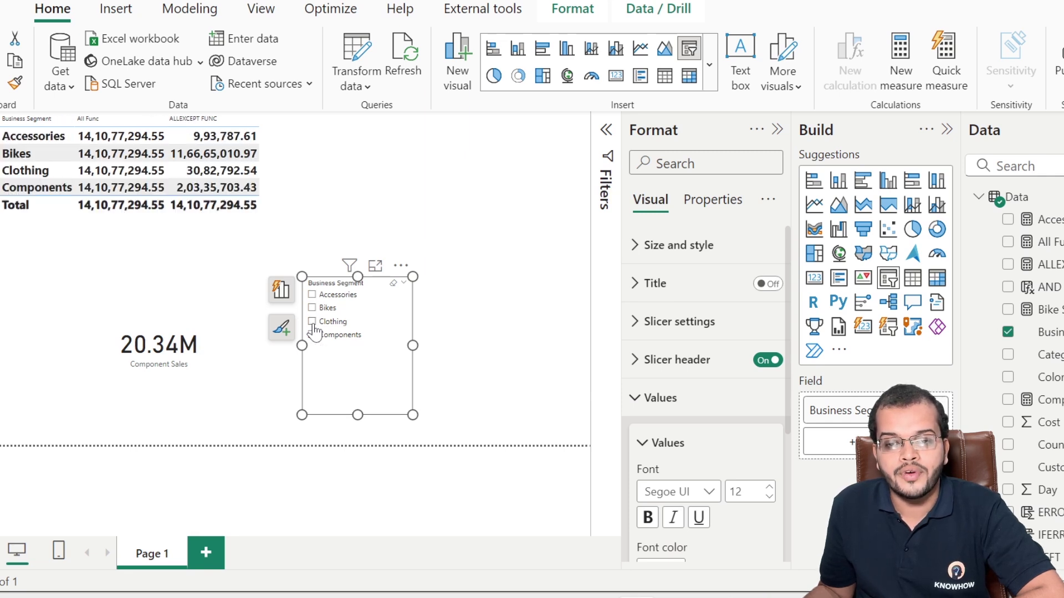
{"action": "left_click", "coordinate": [313, 335]}
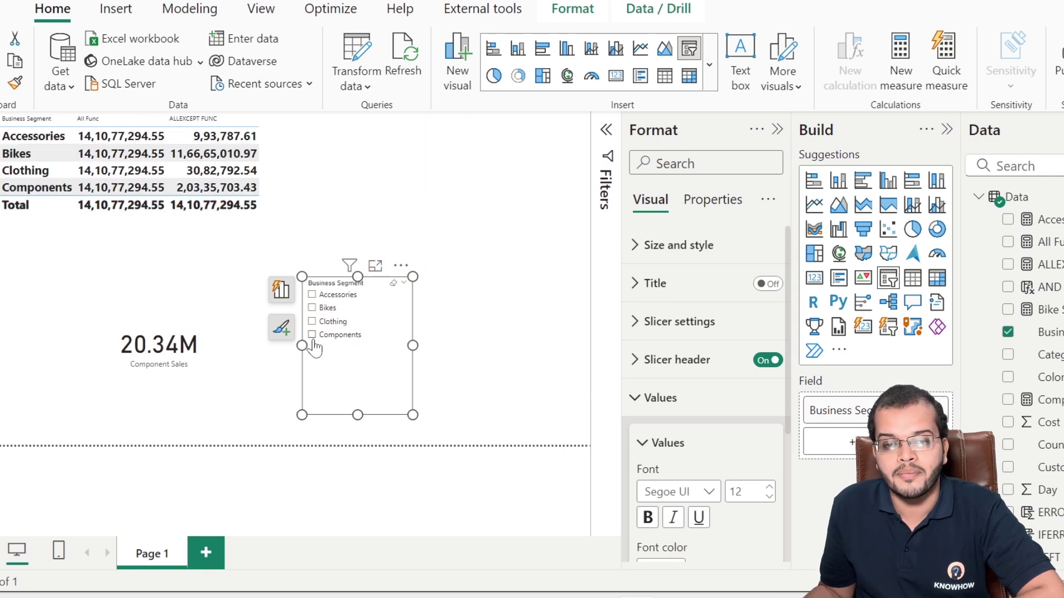
{"action": "left_click", "coordinate": [457, 244]}
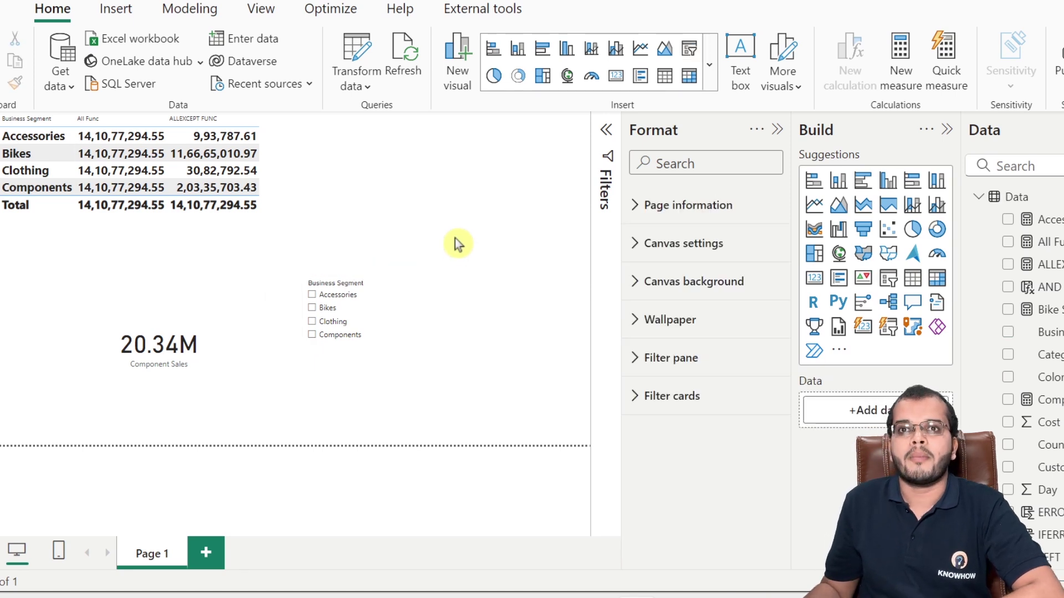